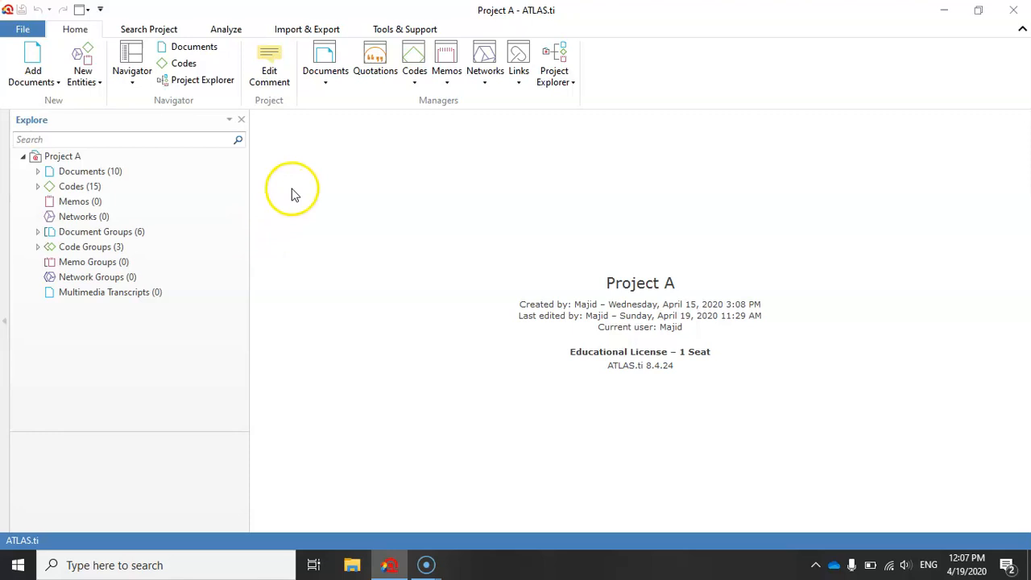
Step: Open the Code Manager and select the codes Prof Kotter and reform together
click(415, 52)
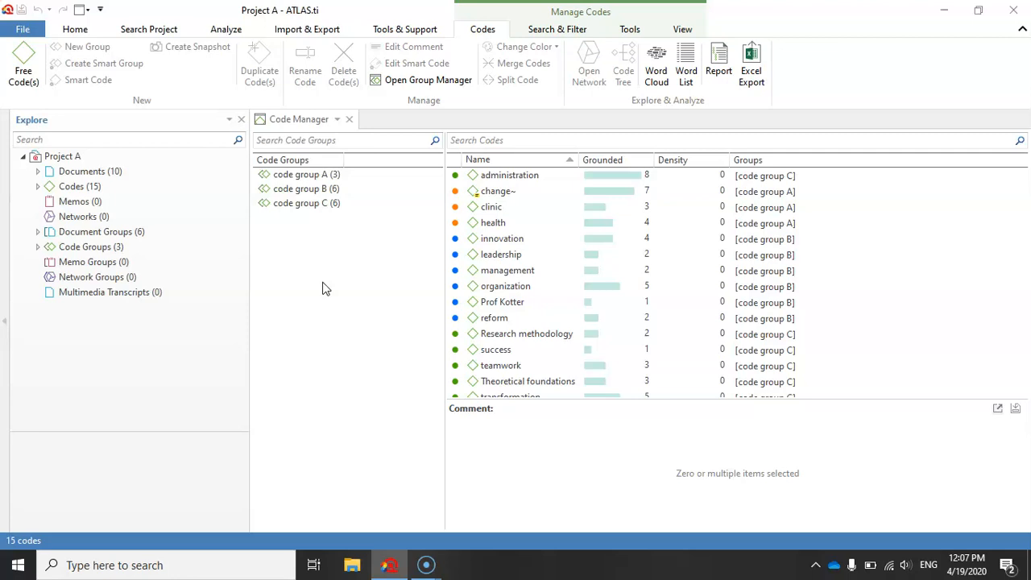
click(502, 304)
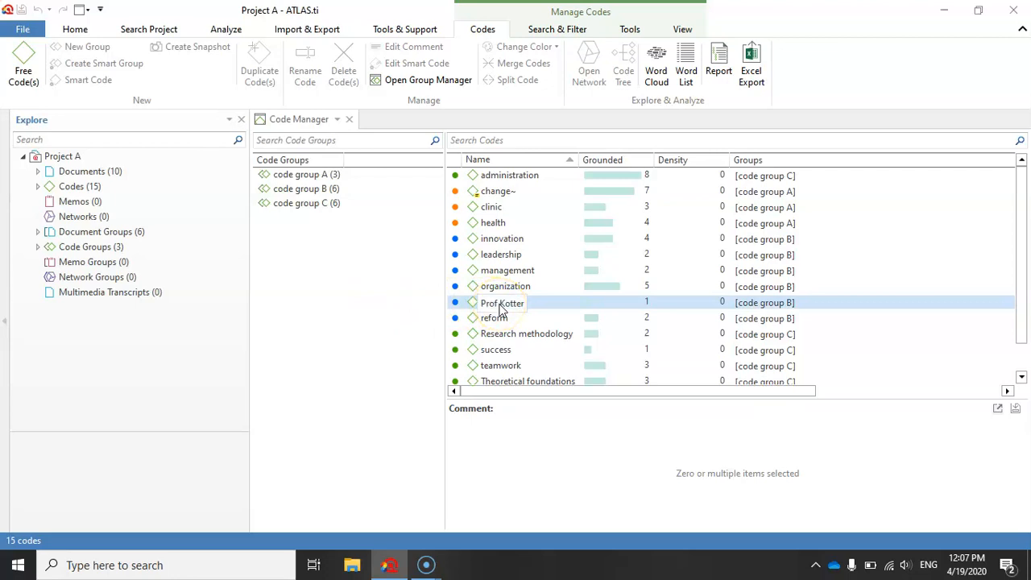
ctrl+click(495, 319)
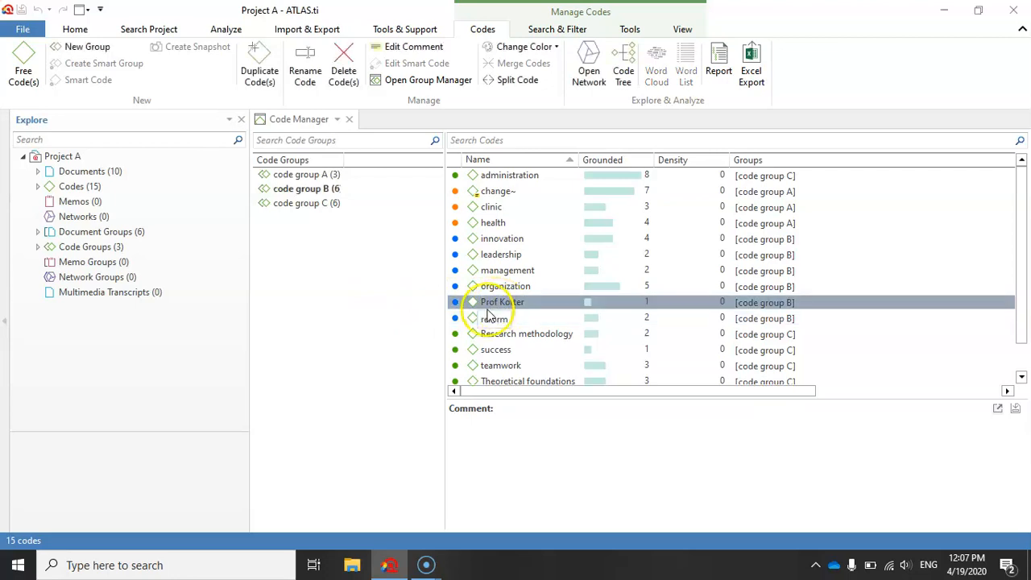
ctrl+click(489, 320)
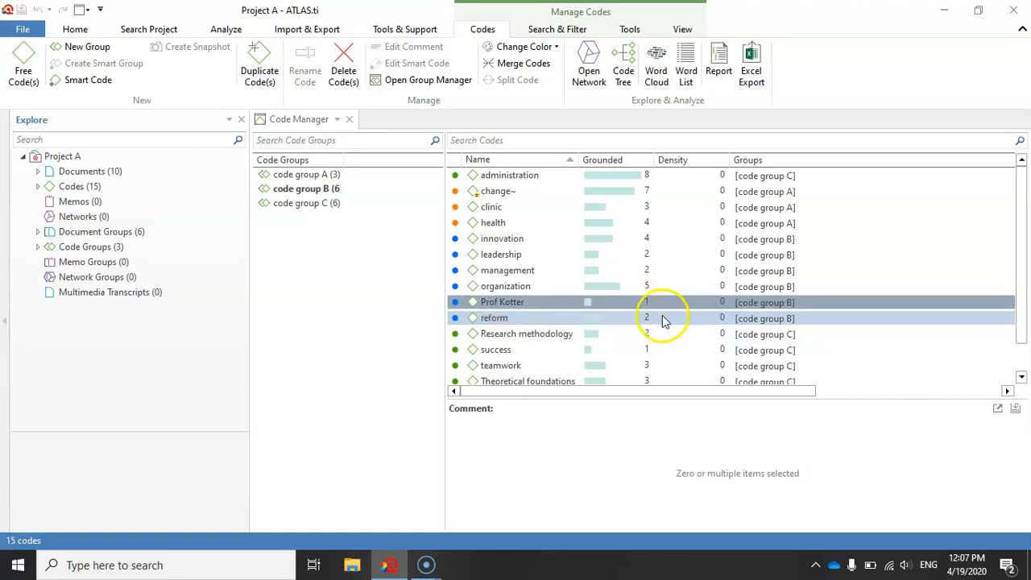
Step: Display the list of quotations linked to the reform code and close it after reviewing
click(495, 323)
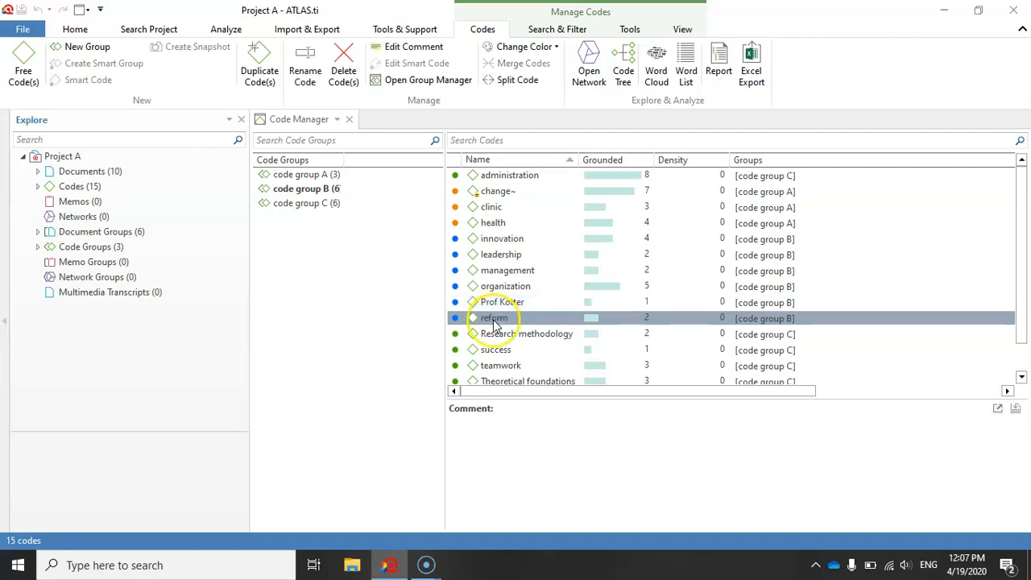
double_click(494, 322)
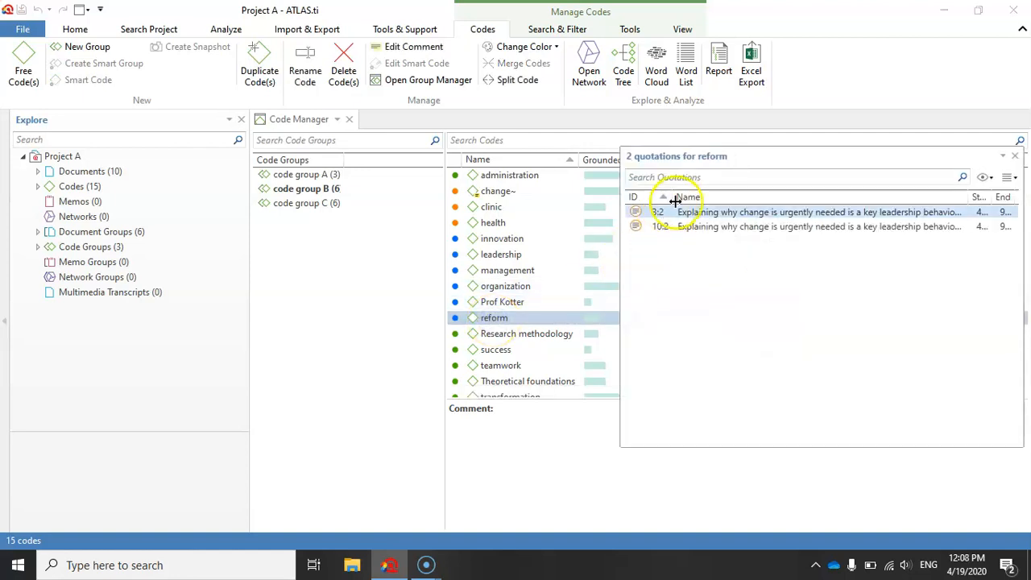
click(642, 214)
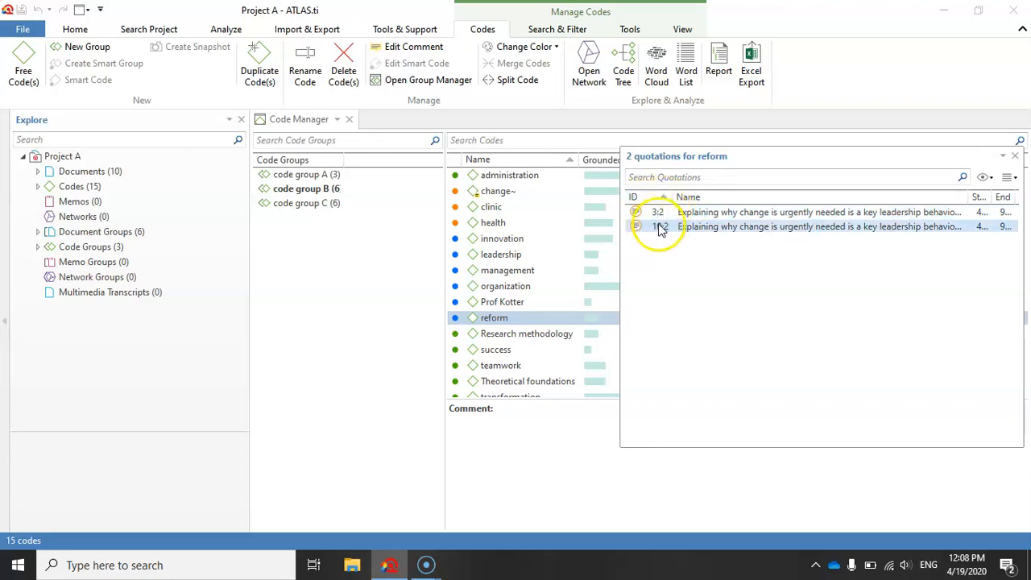
drag(760, 171, 732, 124)
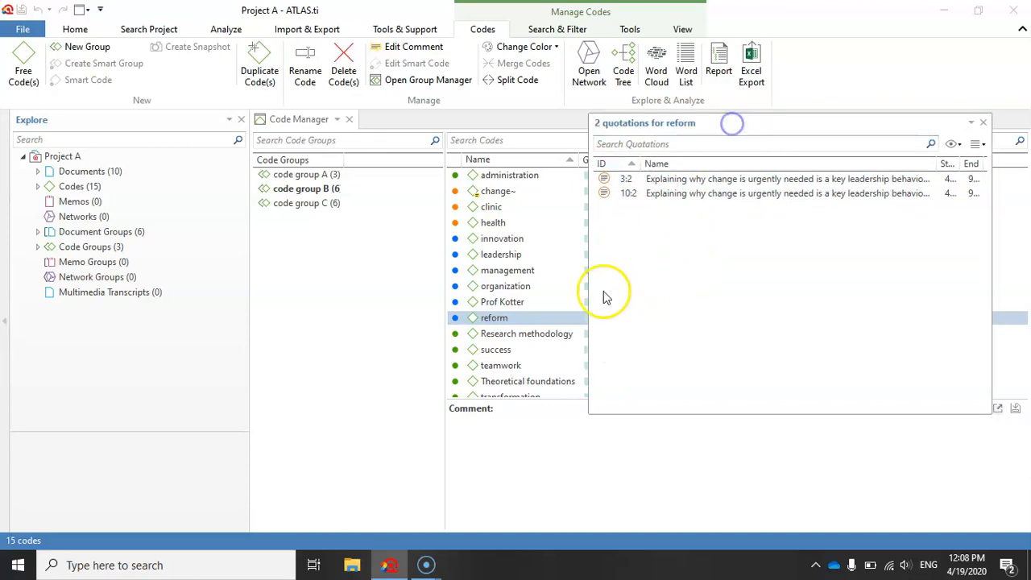
click(982, 123)
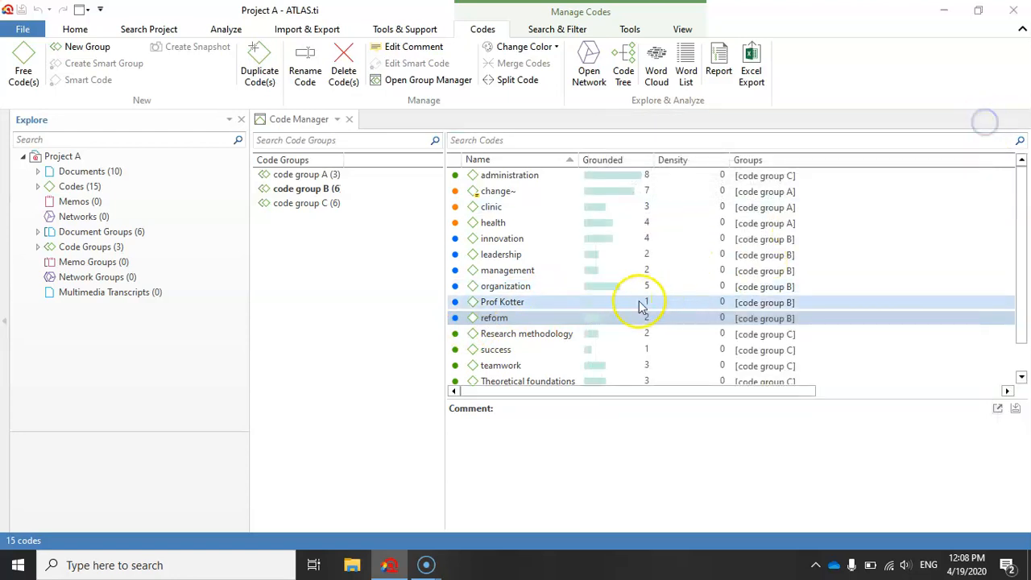
Step: View the quotation coded with Prof Kotter in its source document, and close the quotation list and document
click(519, 303)
double_click(520, 303)
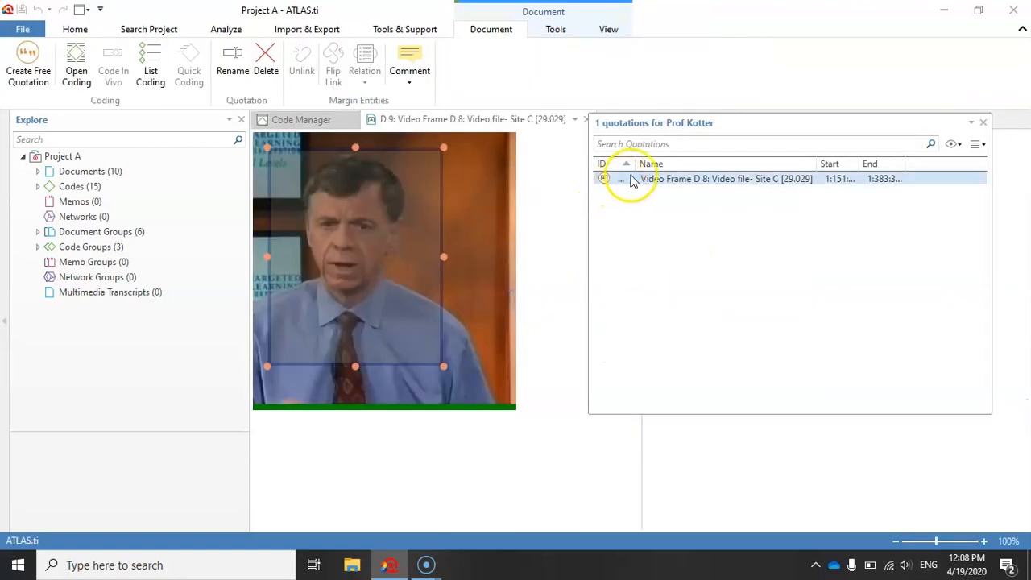
drag(639, 164, 697, 162)
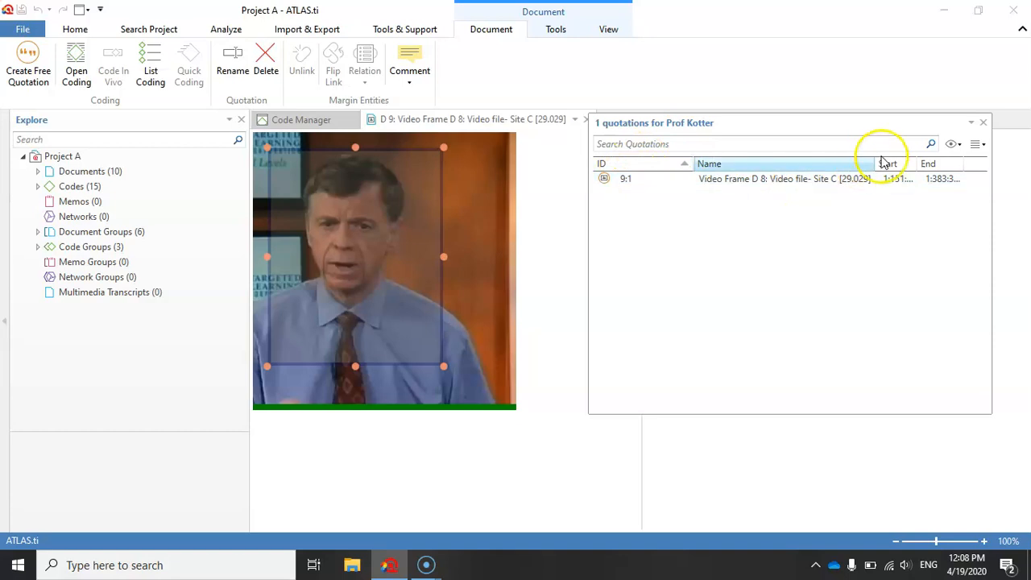
click(983, 123)
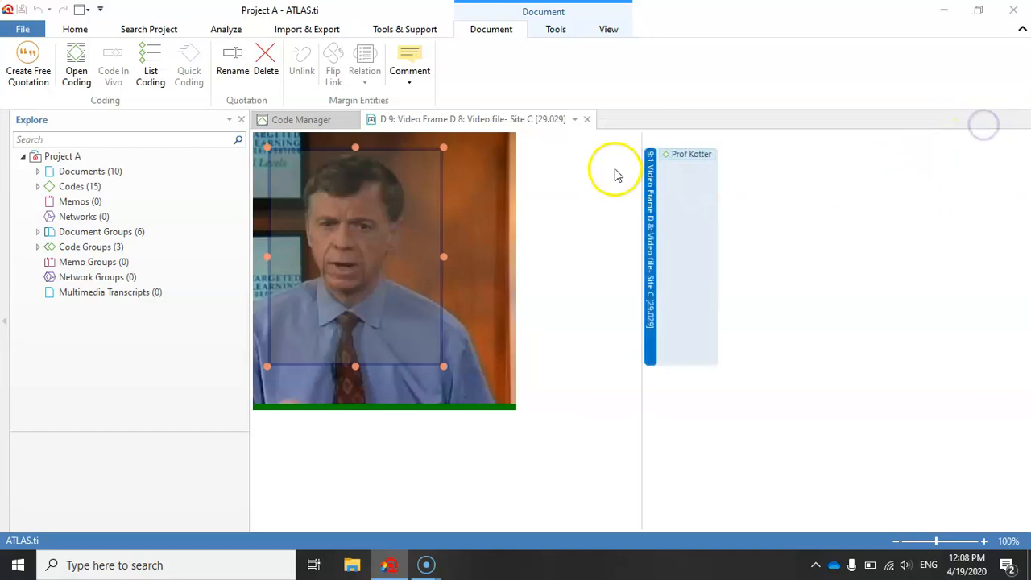
click(587, 121)
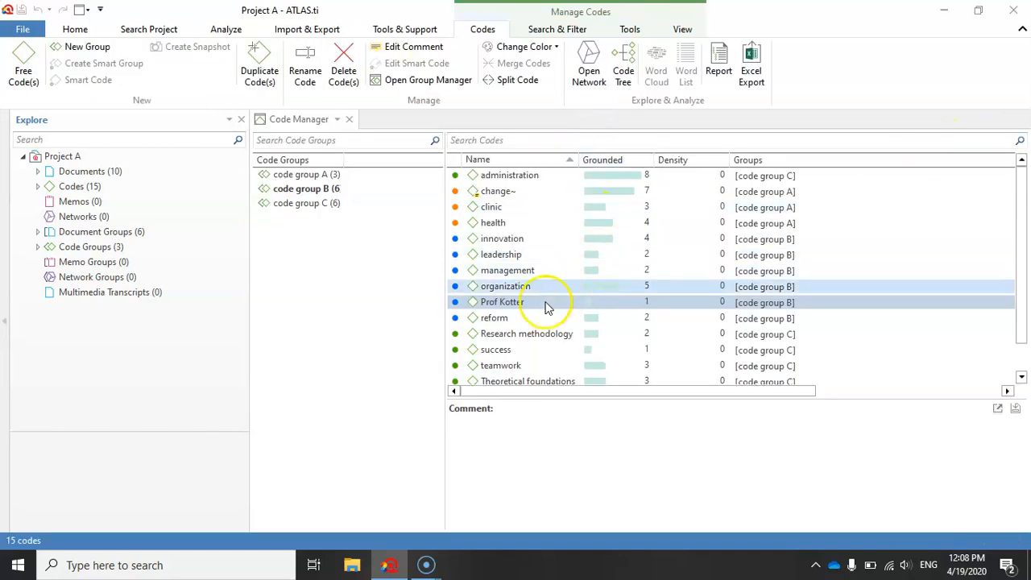
Step: Merge the Prof Kotter and reform codes, using reform as the merge target
ctrl+click(498, 321)
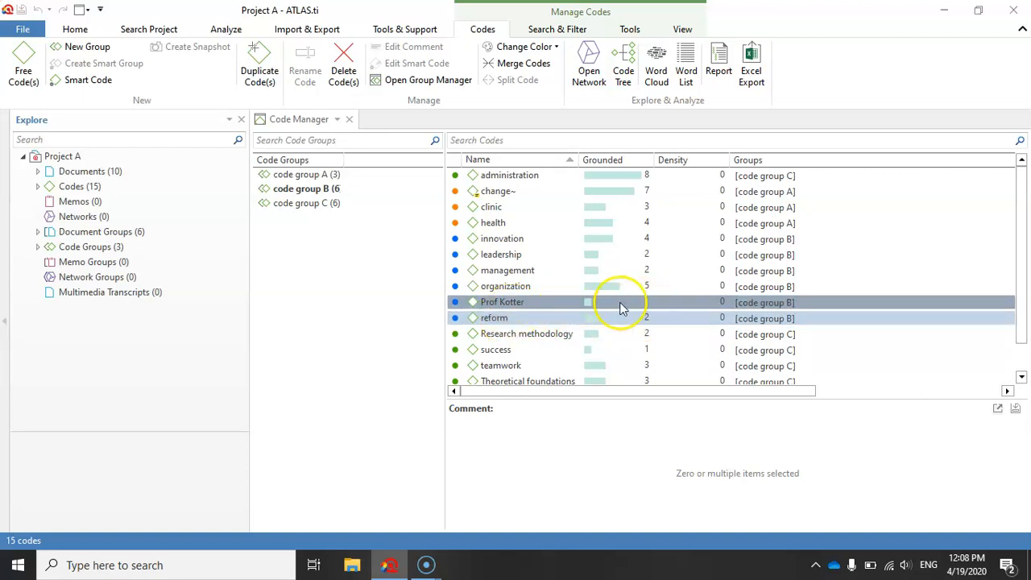
right_click(520, 309)
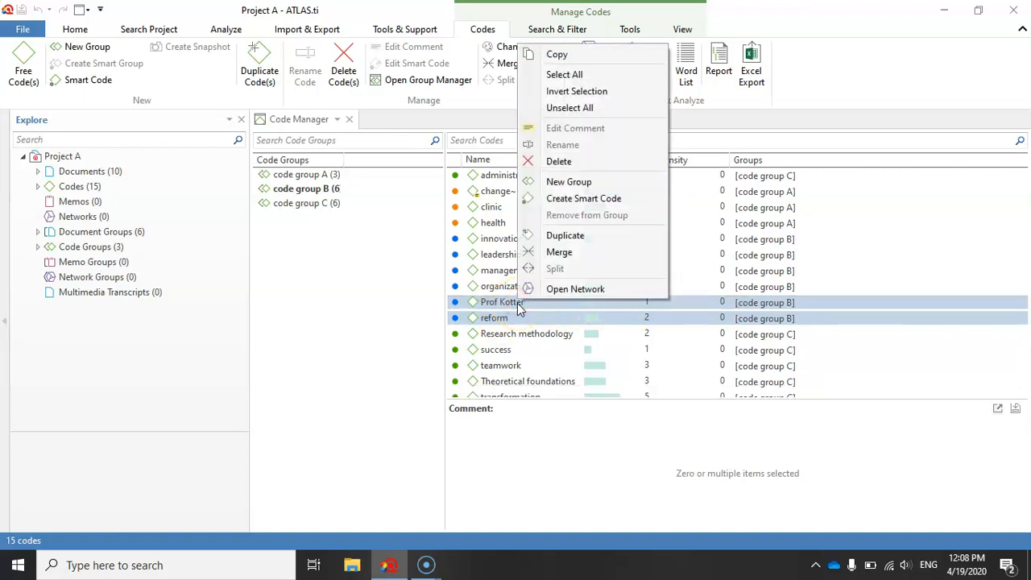
click(568, 253)
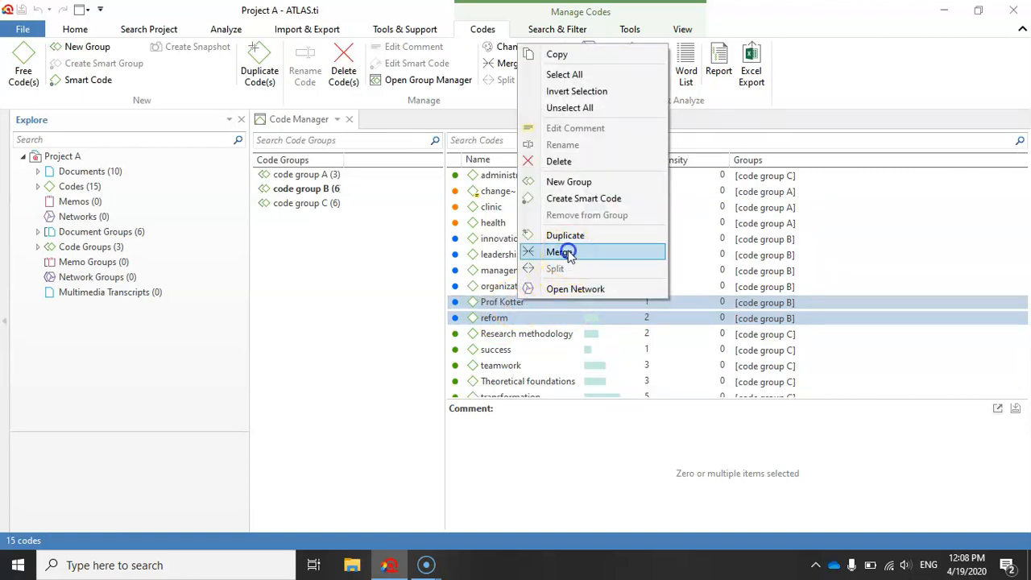
click(528, 222)
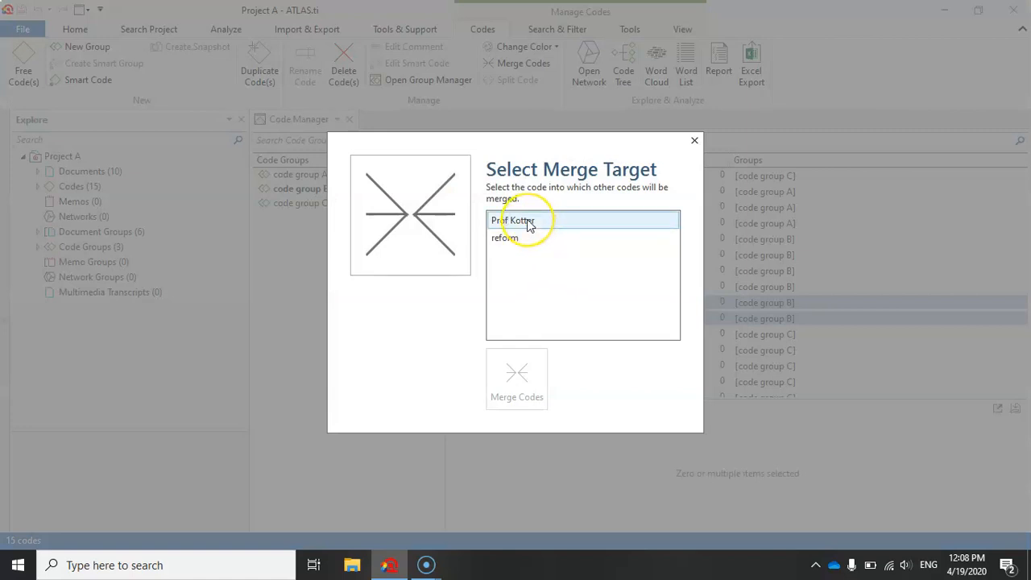
click(523, 239)
click(530, 224)
click(529, 239)
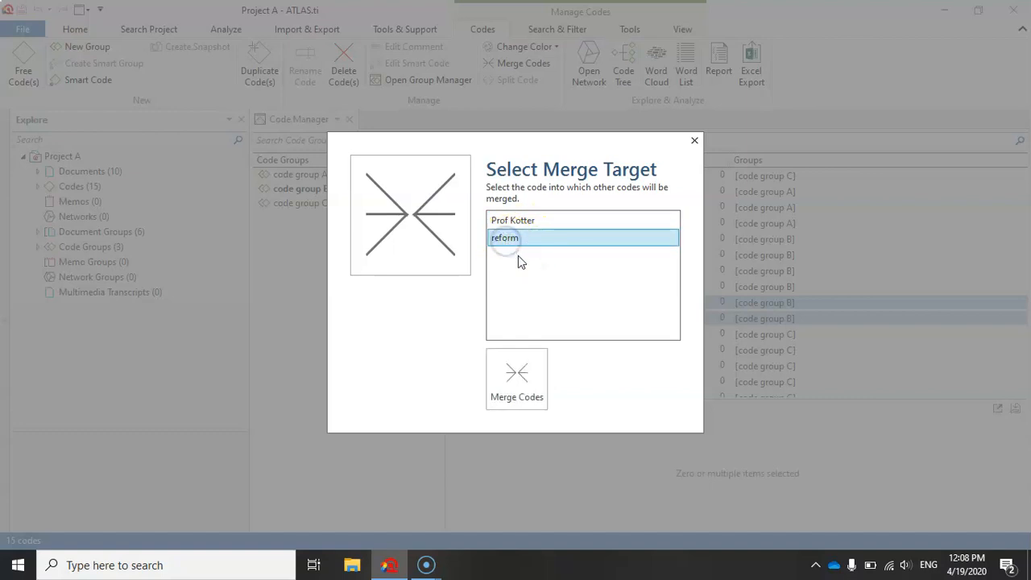
click(517, 375)
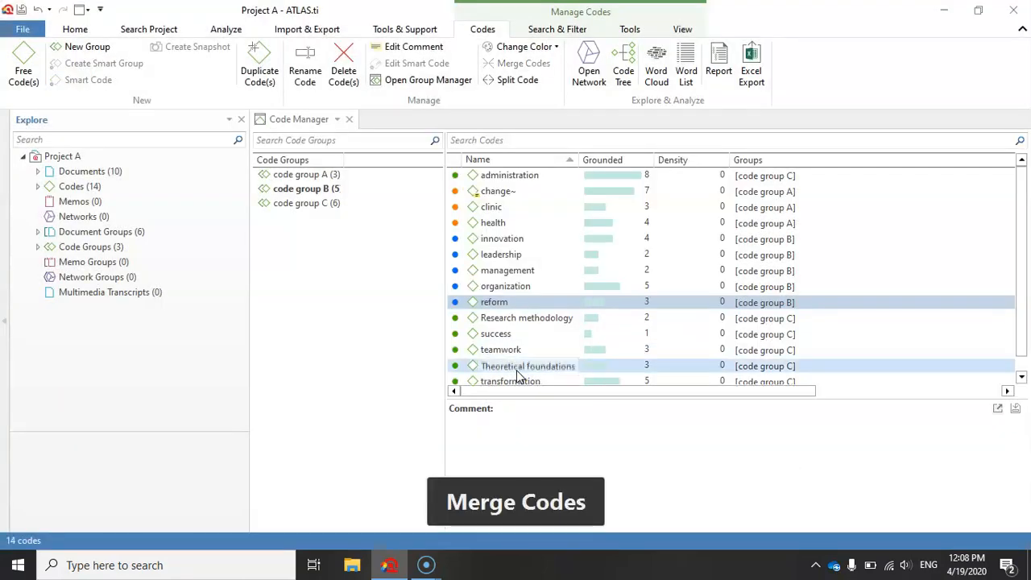
Step: Start splitting the administration code and create the new codes administration: 1 and administration: 2 for it
click(486, 304)
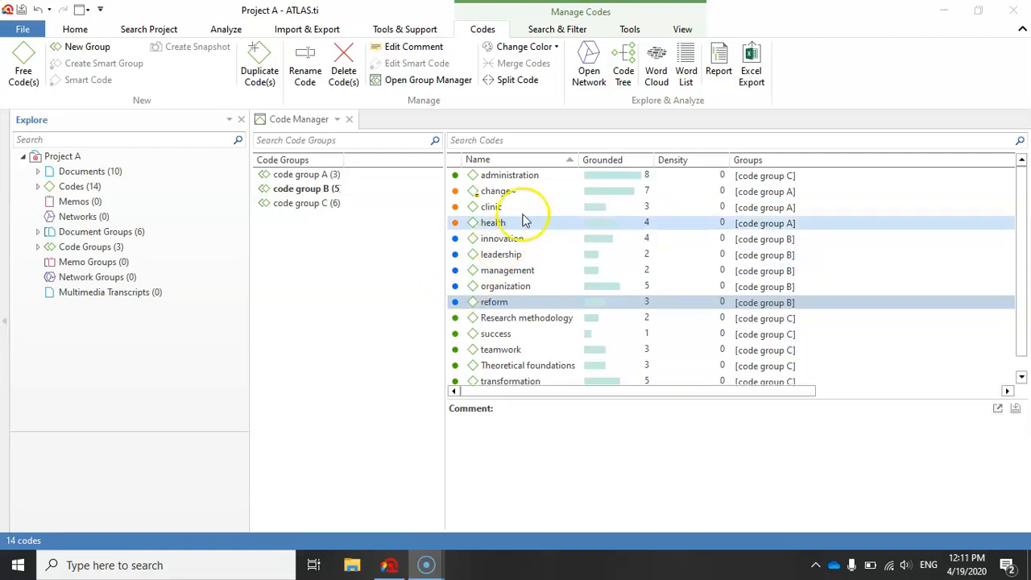
click(529, 179)
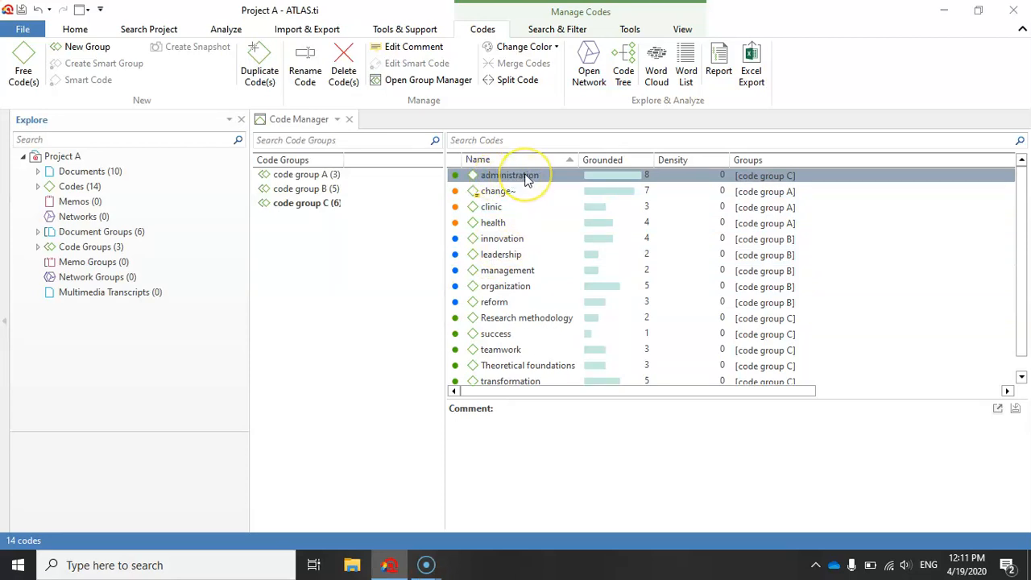
right_click(526, 179)
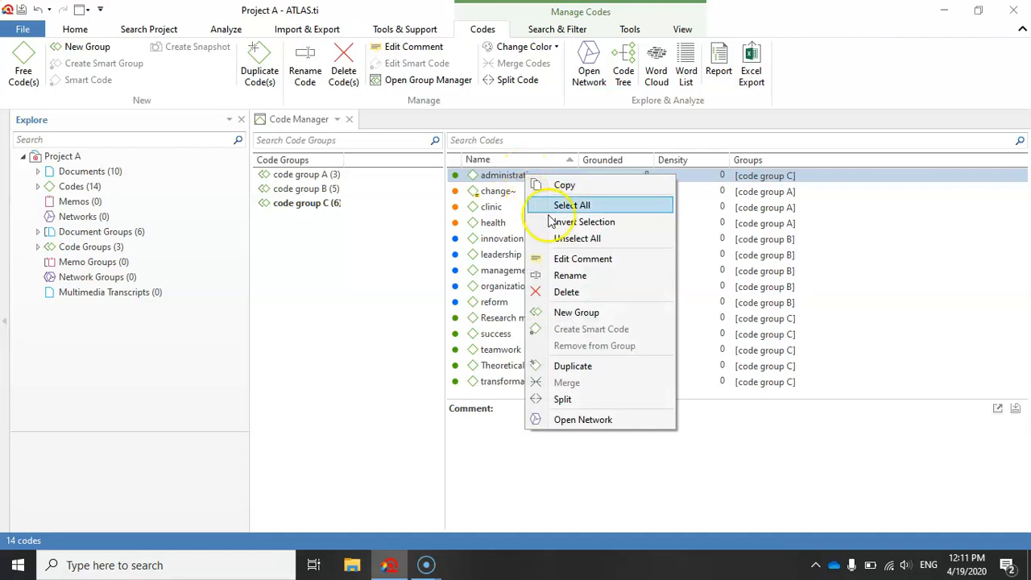
click(566, 401)
click(330, 175)
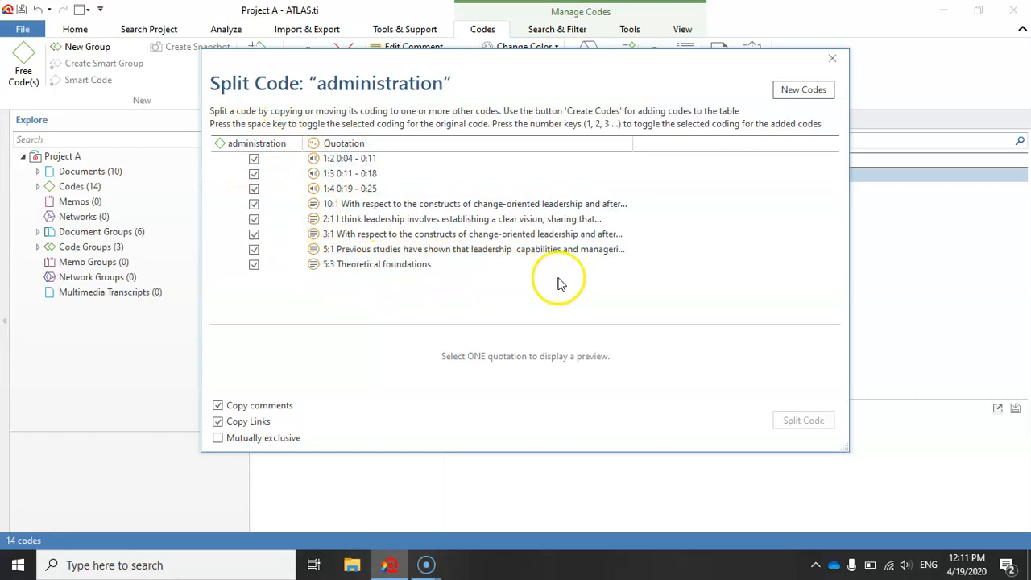
click(800, 91)
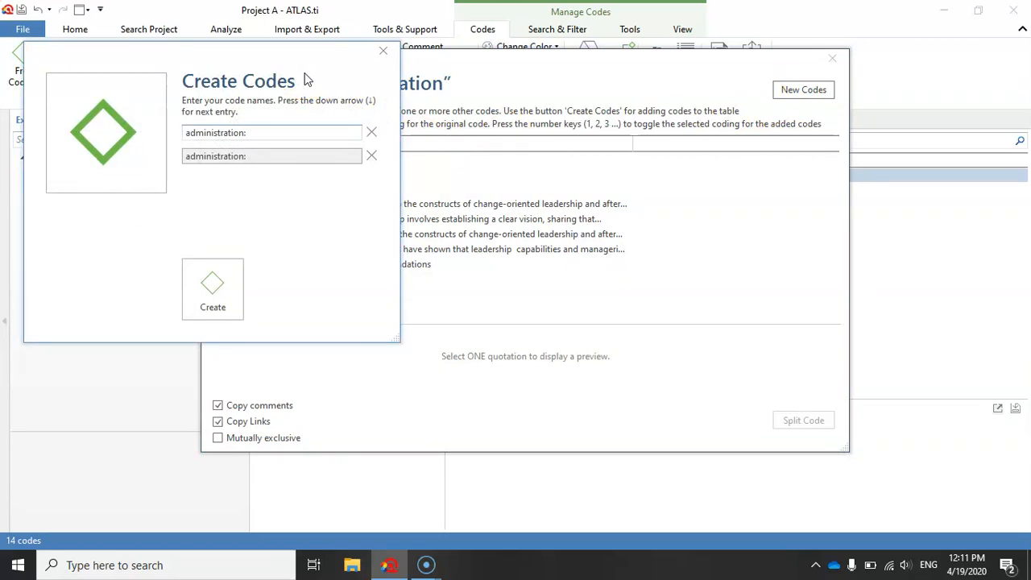
text(1)
click(270, 154)
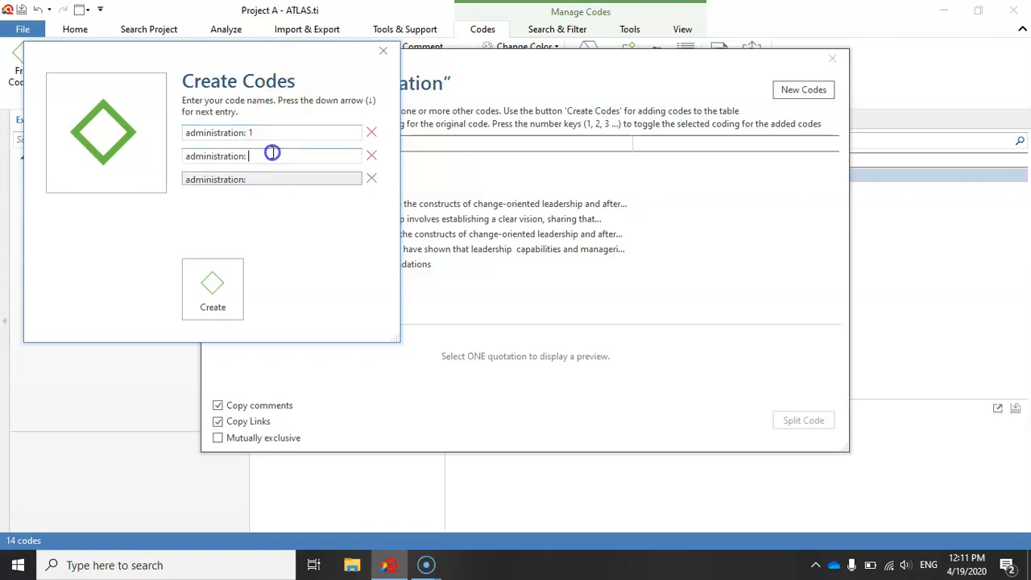
text(2)
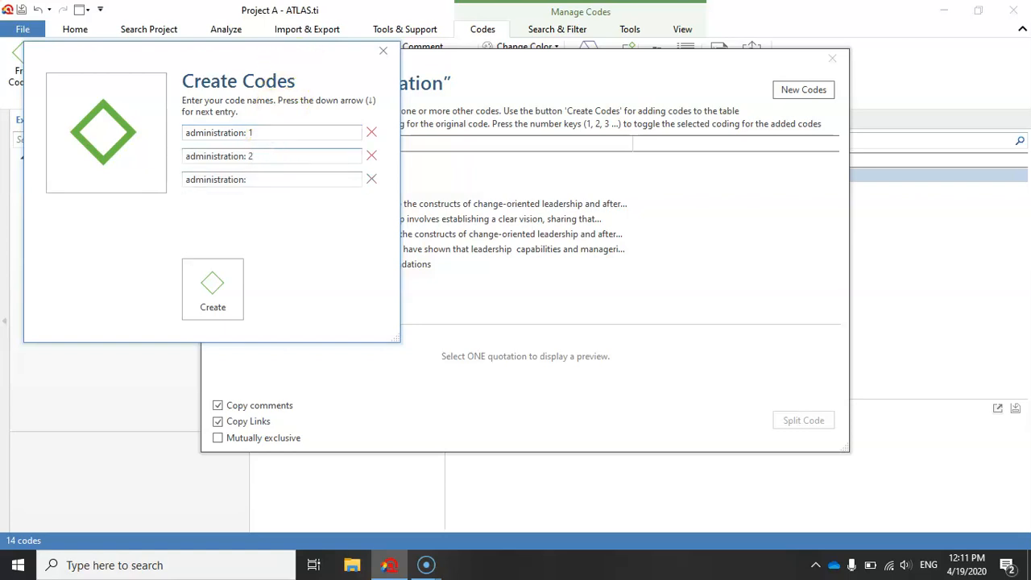
click(214, 286)
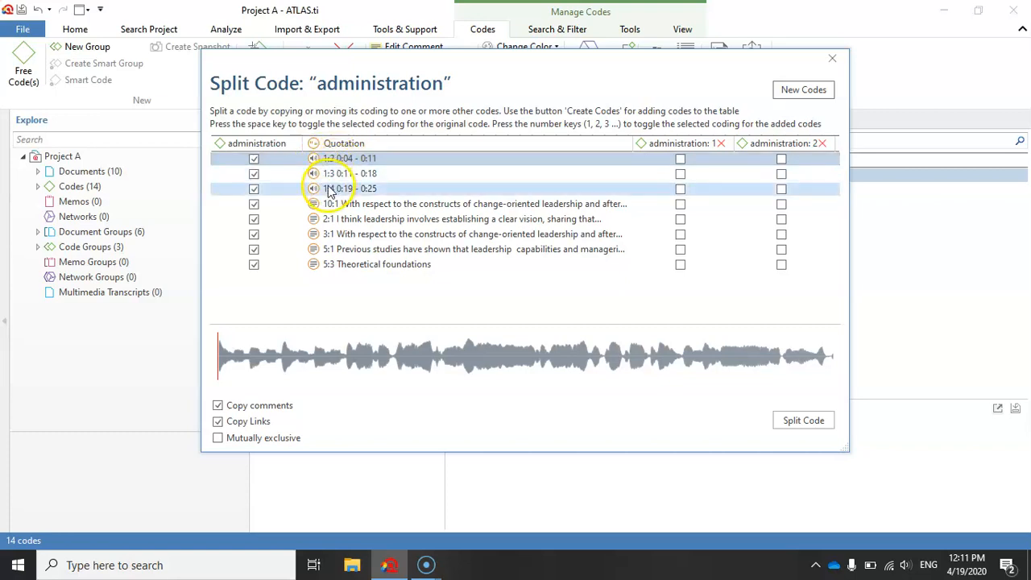
Step: Assign the three audio quotations 1:2, 1:3 and 1:4 to the code administration: 1
click(680, 159)
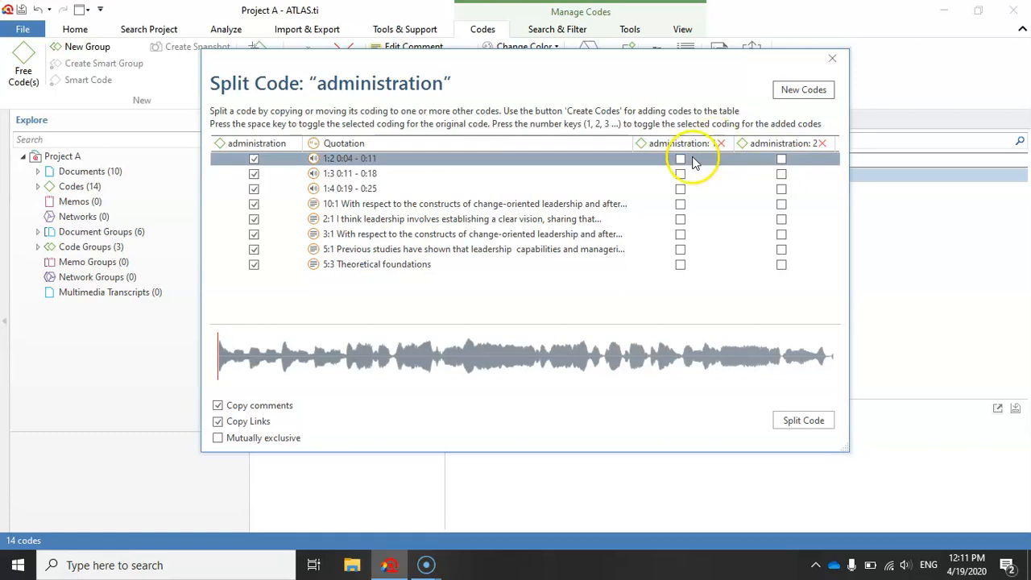
click(681, 173)
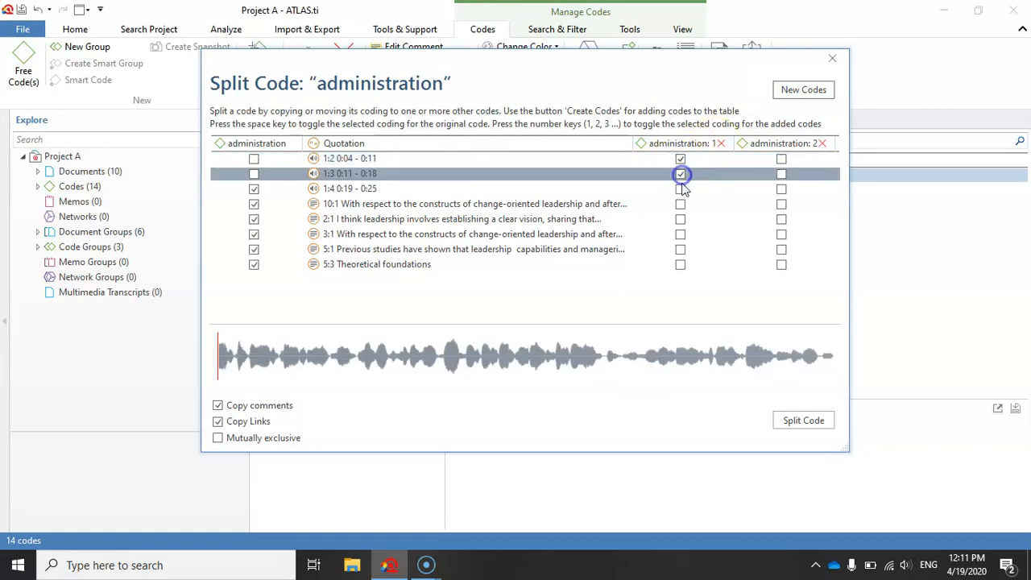
click(681, 188)
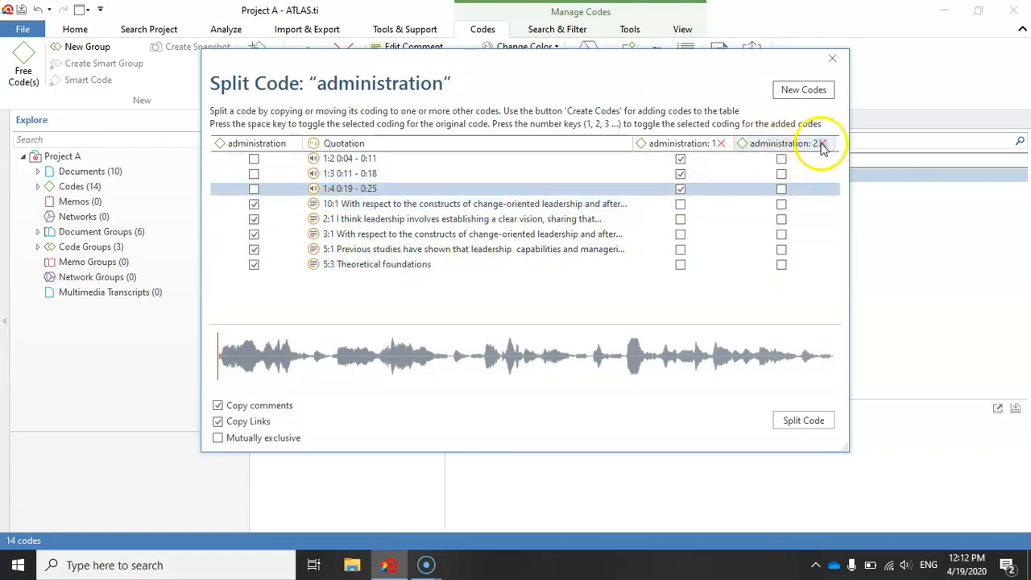
Step: Assign the text quotations 10:1, 2:1, 3:1, 5:1 and 5:3 to the code administration: 2
click(781, 204)
click(782, 219)
click(782, 233)
click(782, 249)
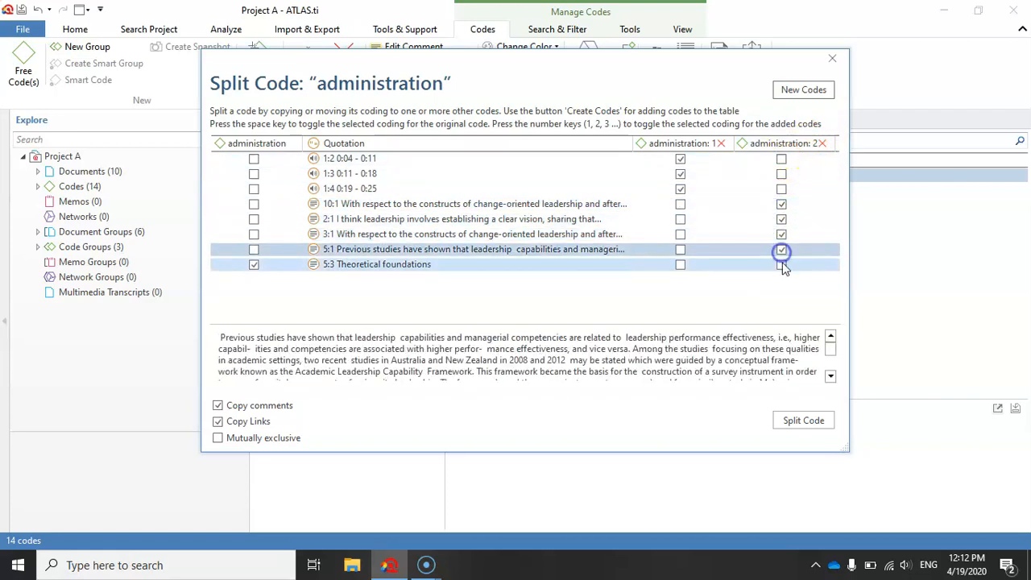
click(782, 265)
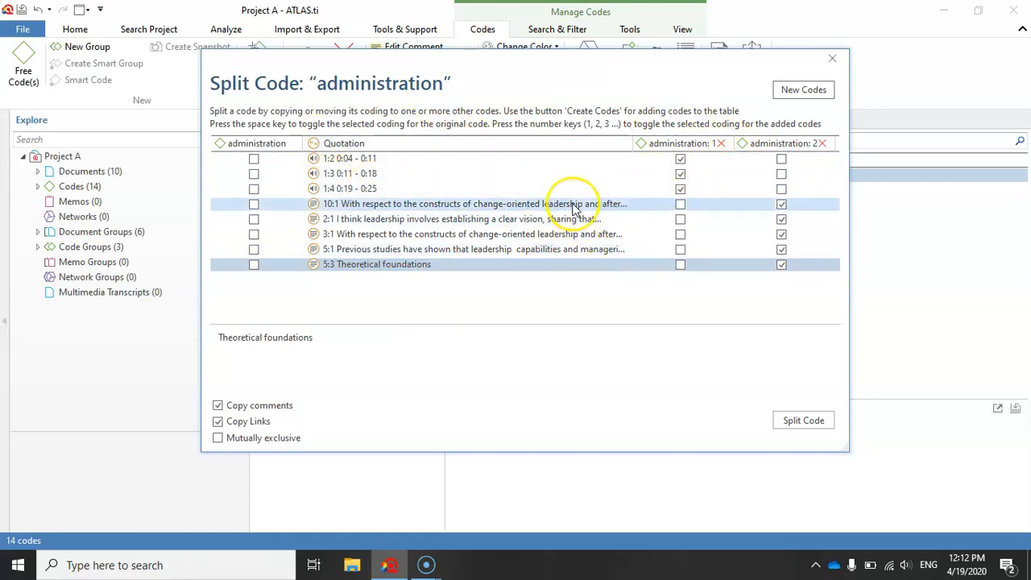
Step: Enable the original administration code for all eight quotations in addition to their new codes
click(254, 159)
click(254, 173)
click(254, 188)
click(254, 205)
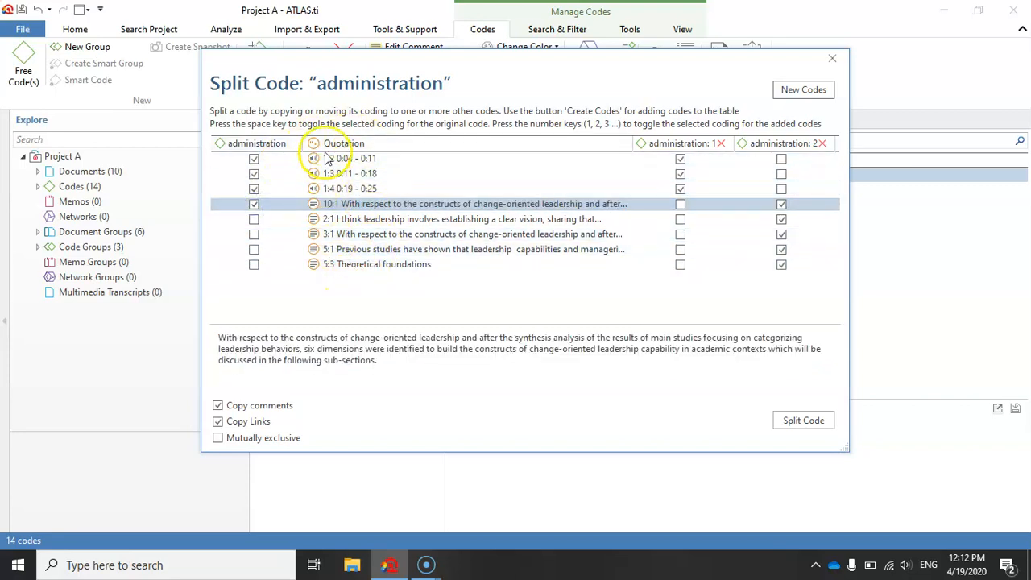
click(253, 220)
click(254, 234)
click(254, 250)
click(254, 264)
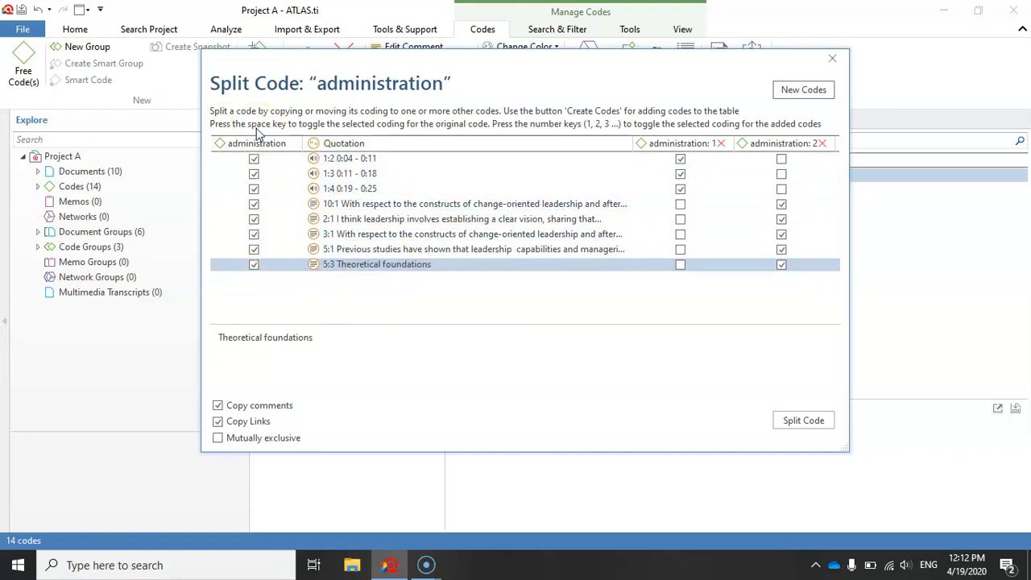
Step: Clear the original administration code from all eight quotations in the split assignment
click(254, 159)
click(254, 173)
click(254, 188)
click(254, 204)
click(254, 219)
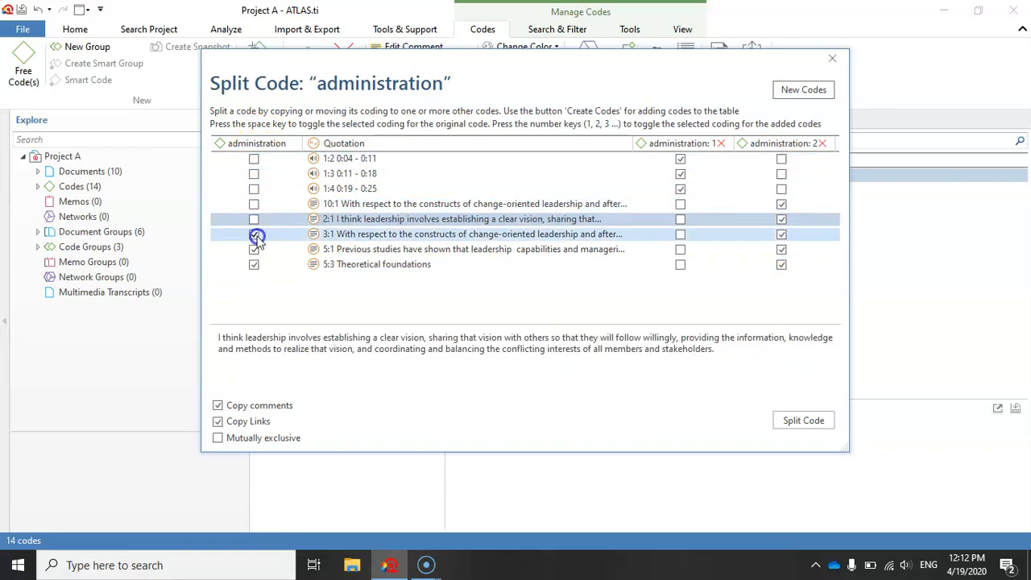
click(253, 234)
click(254, 249)
click(254, 264)
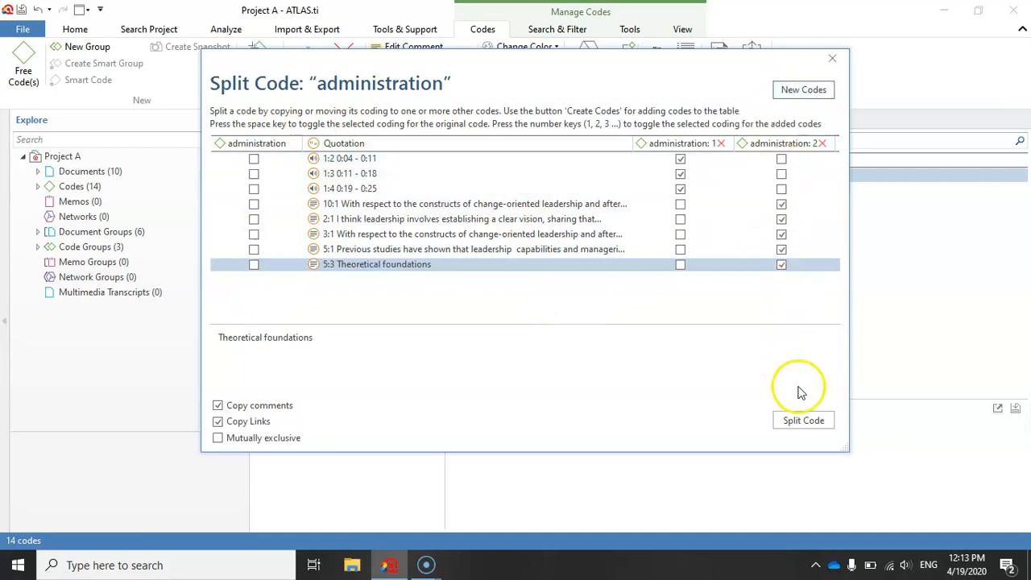
Step: Carry out the split of the administration code and delete the original, unassigned code
click(803, 421)
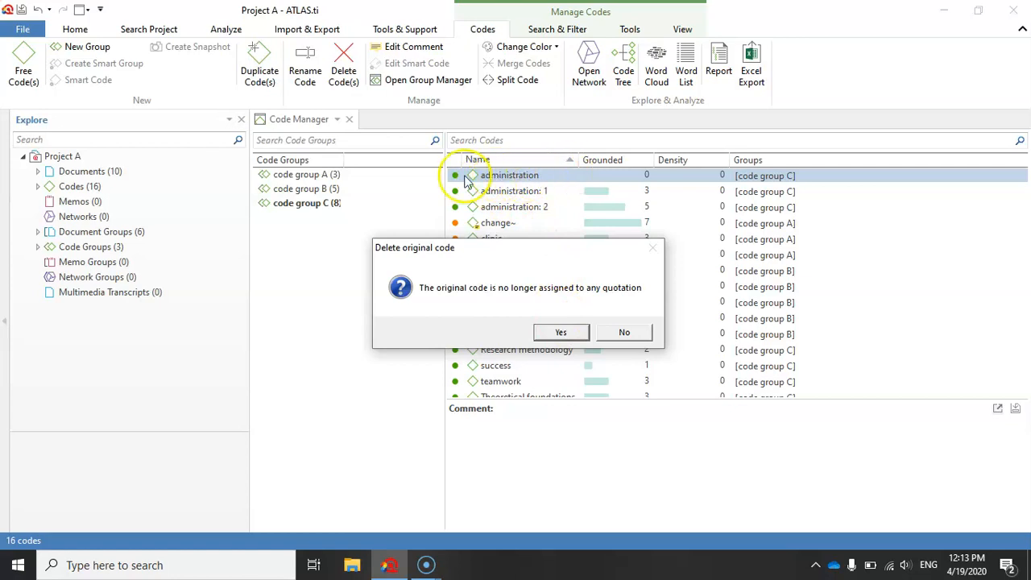
click(565, 331)
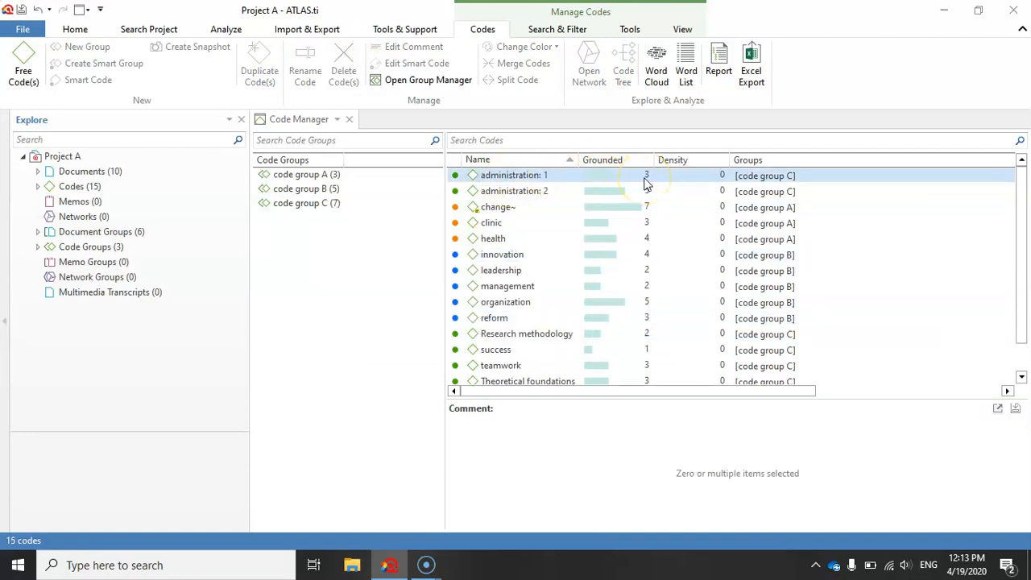
click(493, 194)
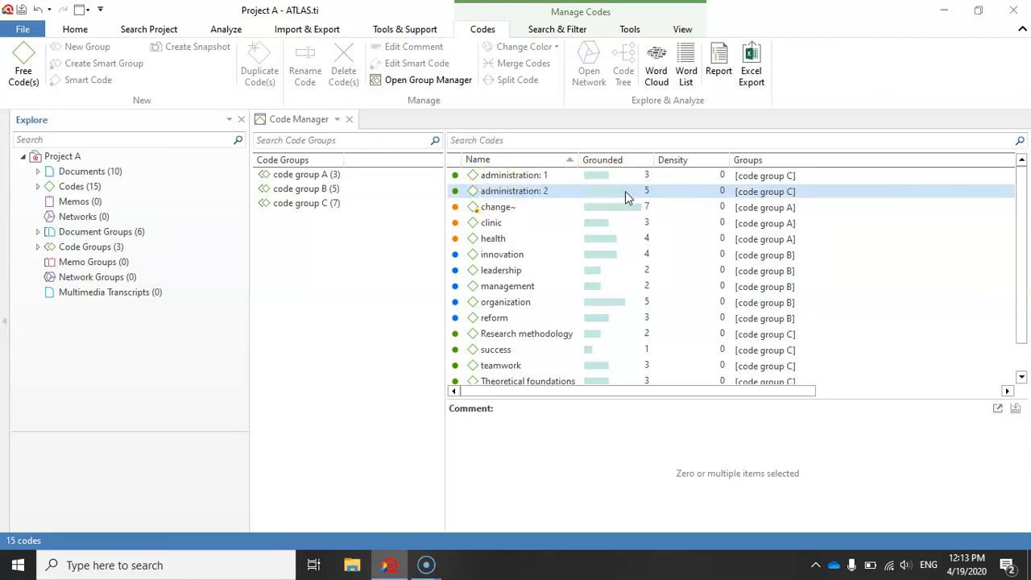
click(416, 249)
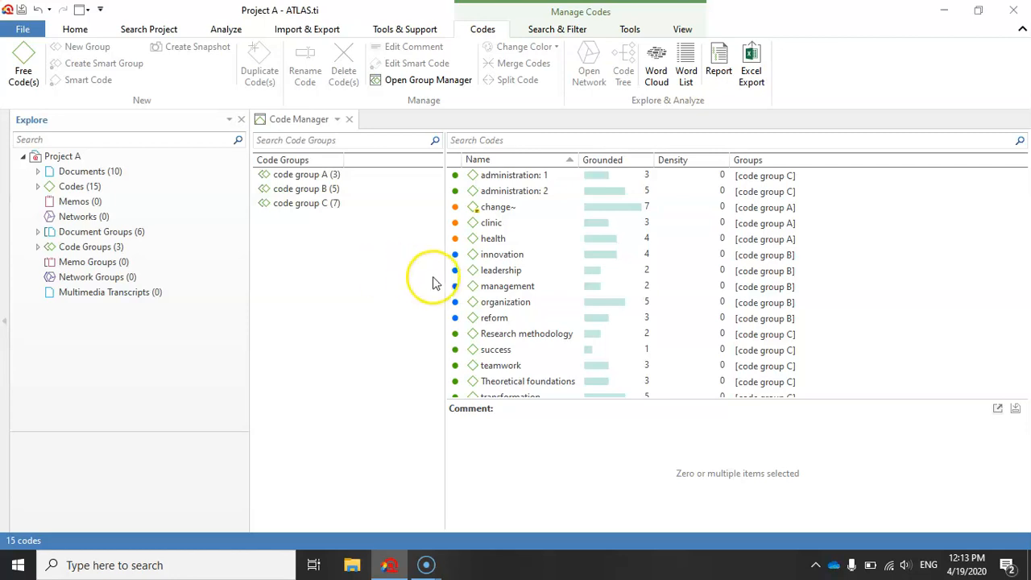
Step: Duplicate the health code in code group A
click(498, 241)
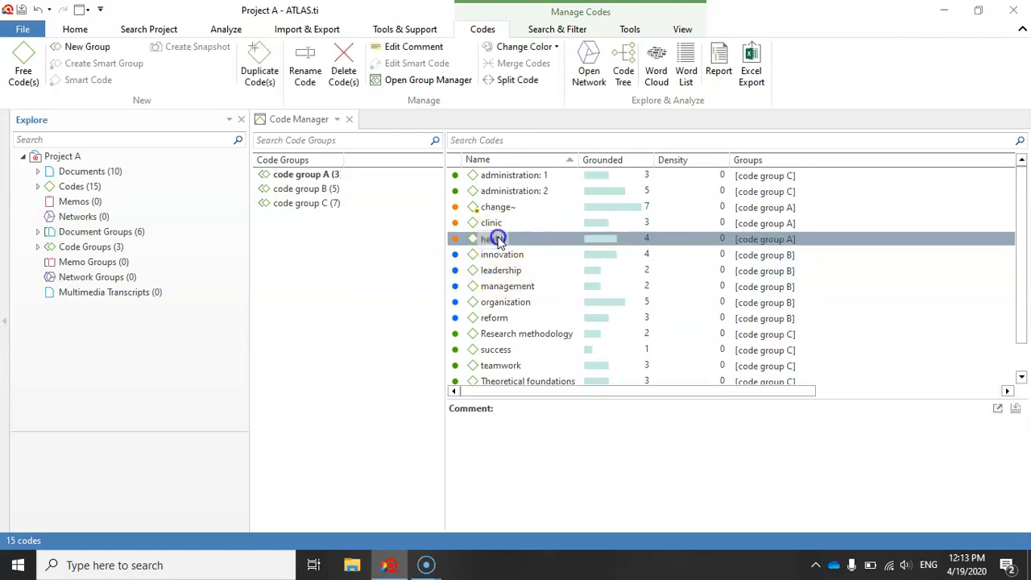
click(502, 245)
right_click(489, 240)
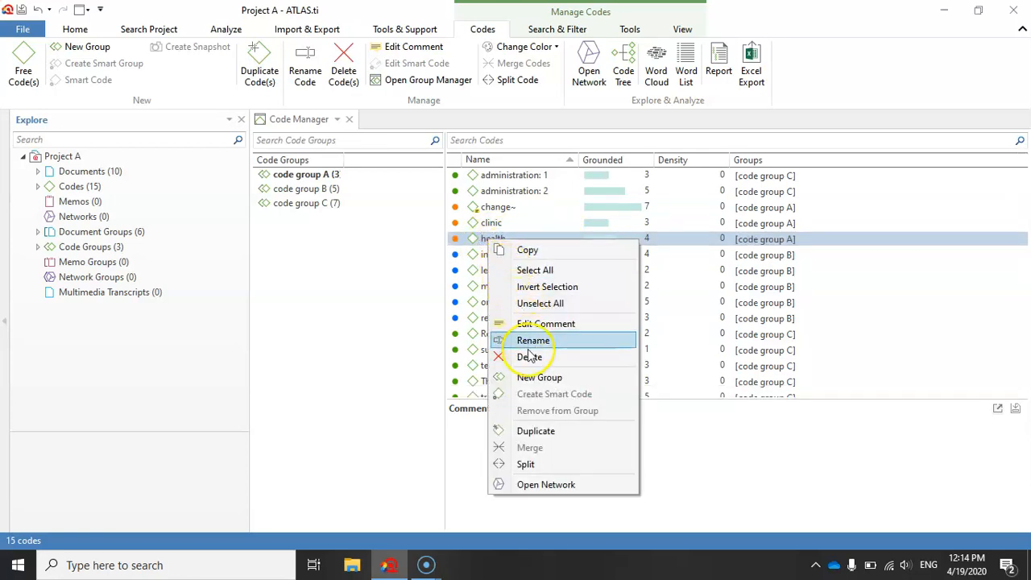
click(538, 431)
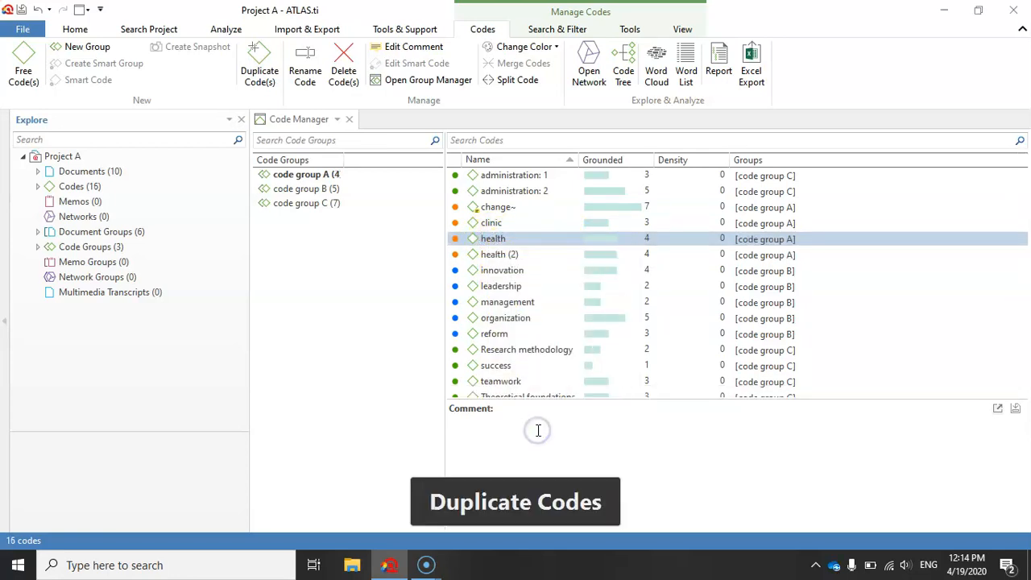
Step: Rename the duplicated health code as doctor
click(508, 256)
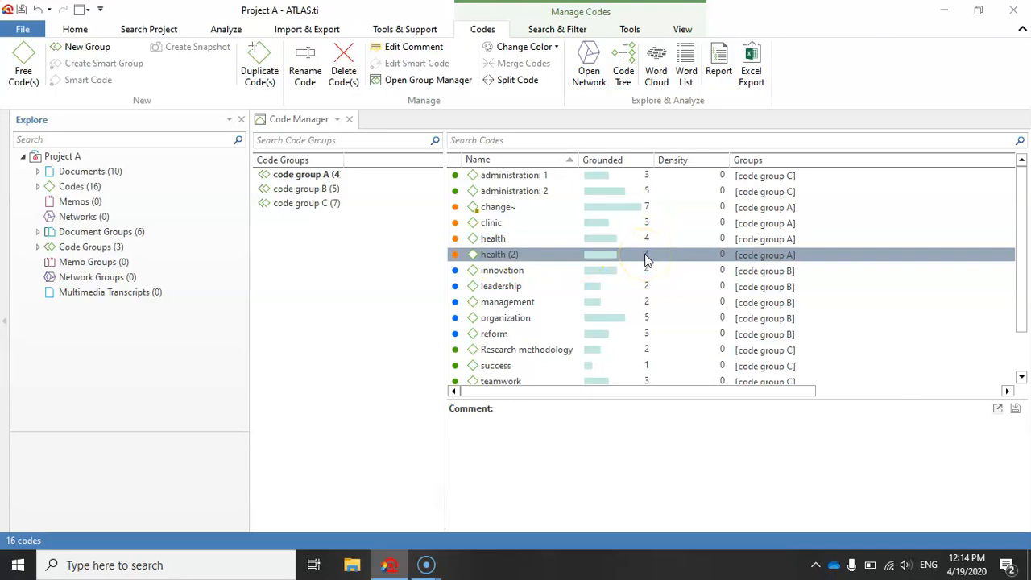
right_click(493, 256)
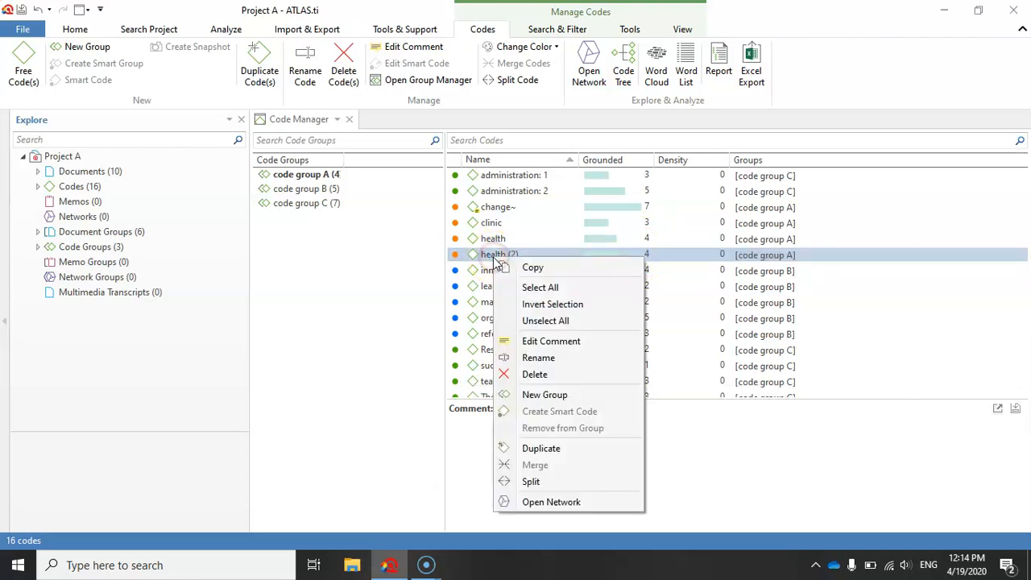
click(527, 361)
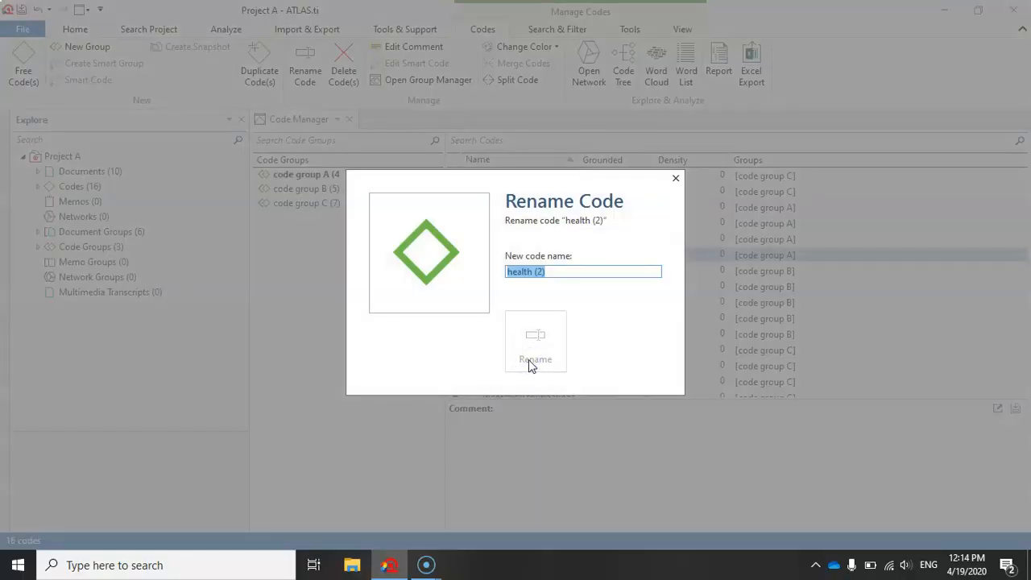
text(doctor)
click(554, 348)
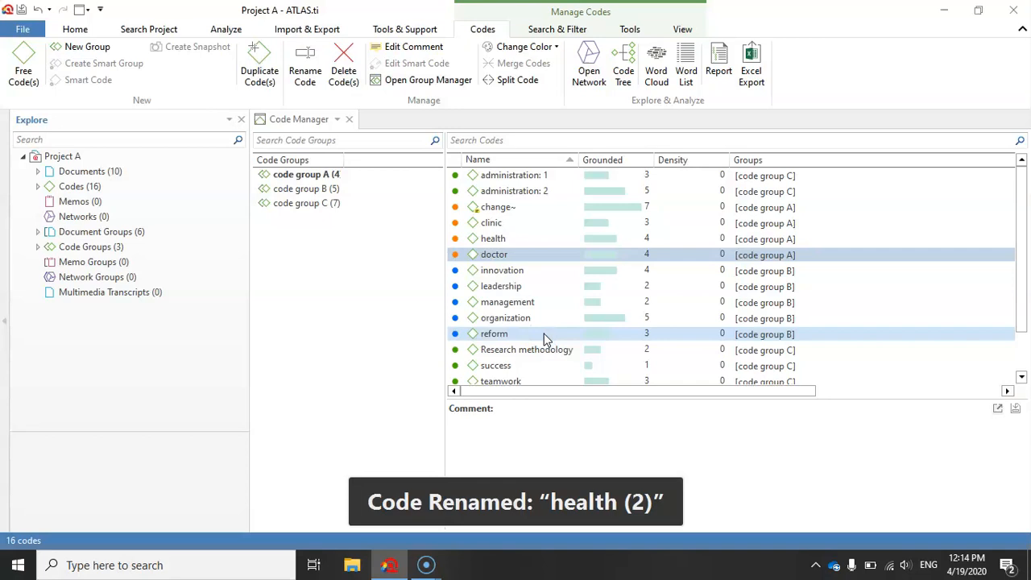
click(500, 239)
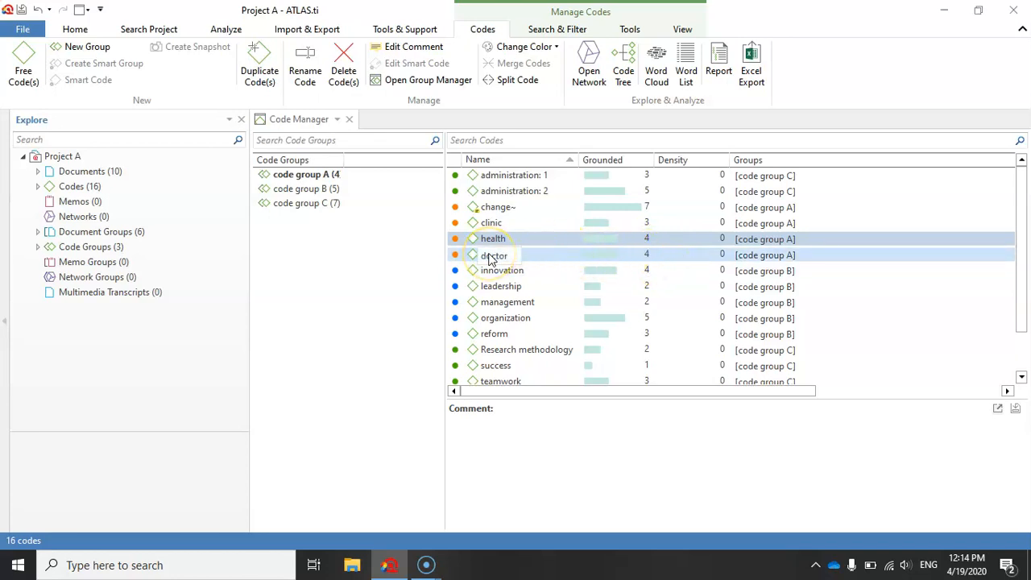
drag(492, 258, 501, 273)
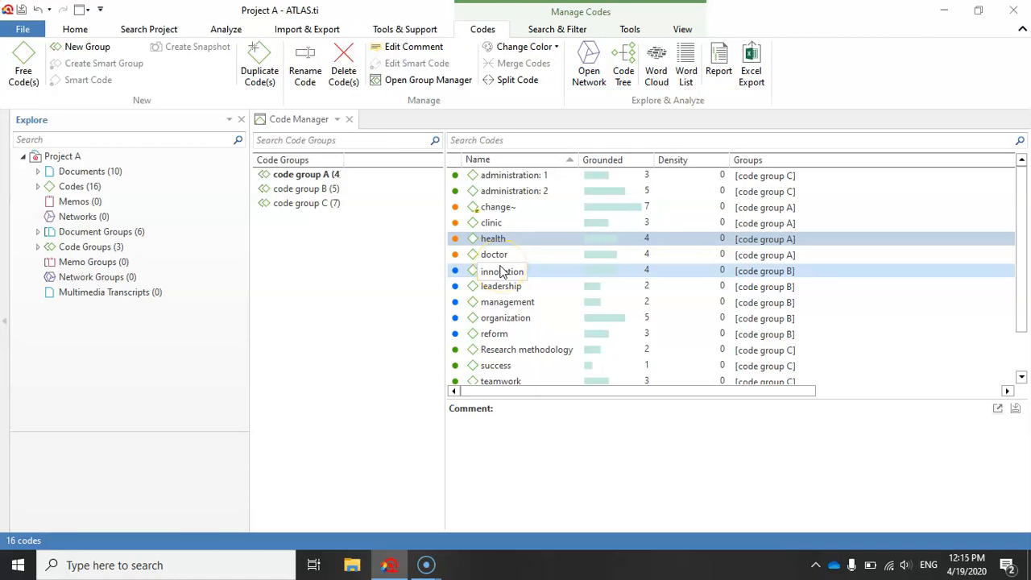
drag(501, 272, 501, 272)
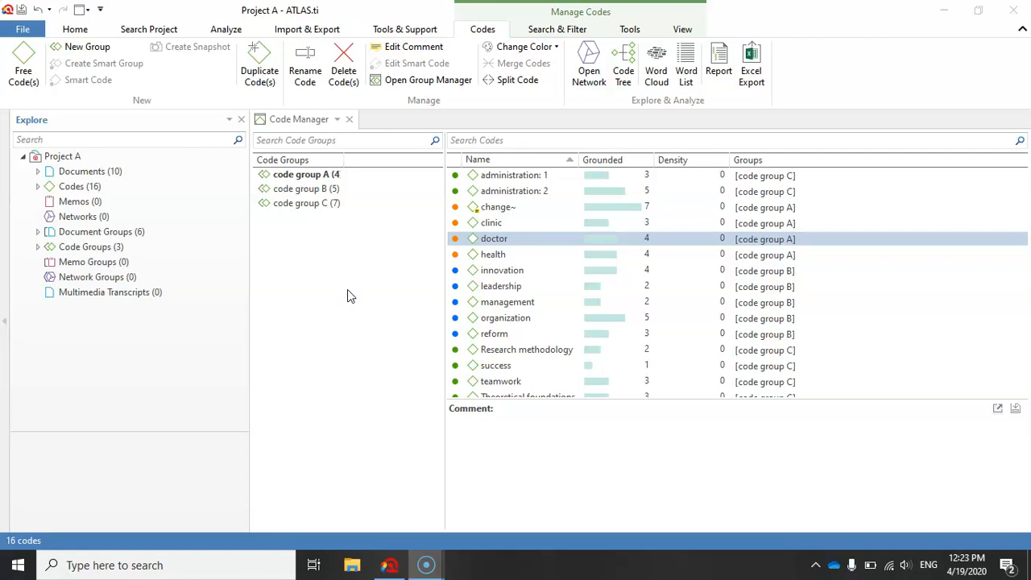
Step: Link the innovation code to the management code with the relation "is cause of"
click(501, 272)
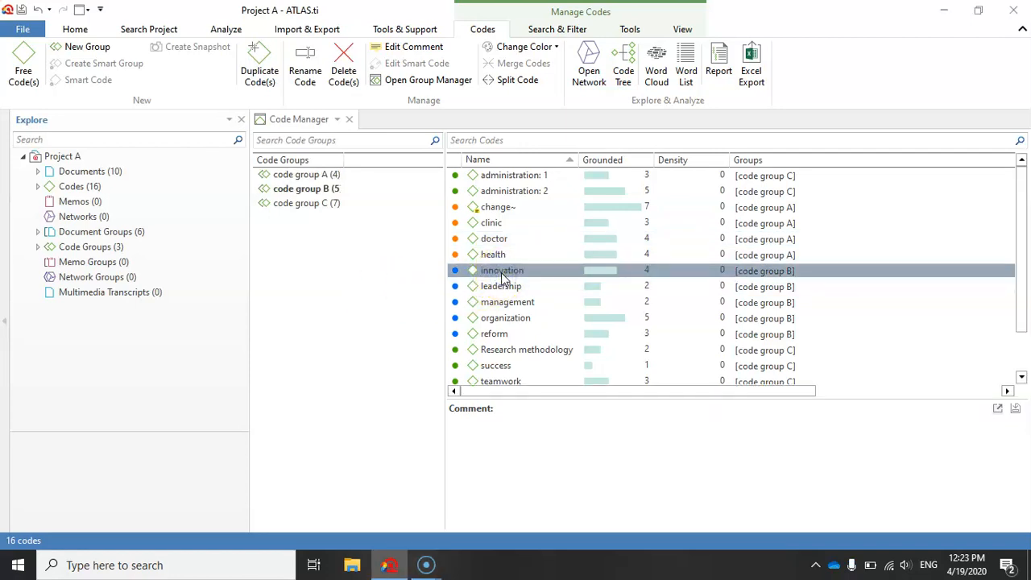
drag(506, 273, 495, 308)
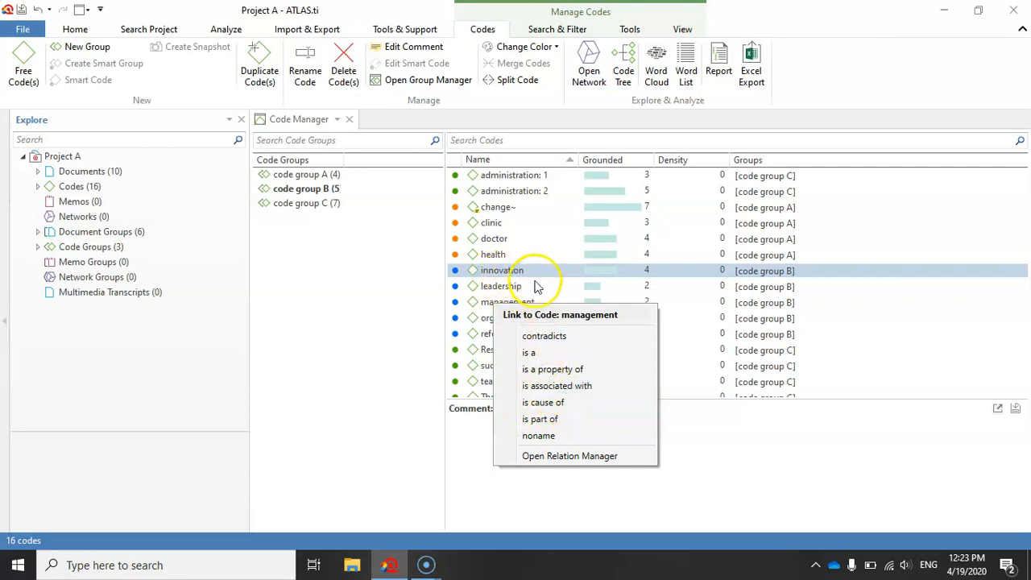
click(555, 404)
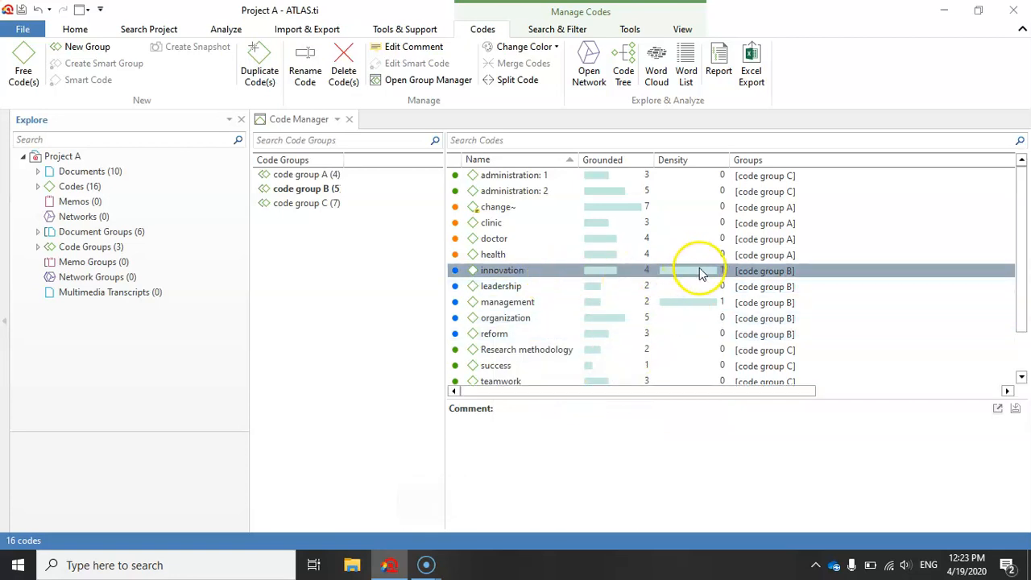
ctrl+click(519, 303)
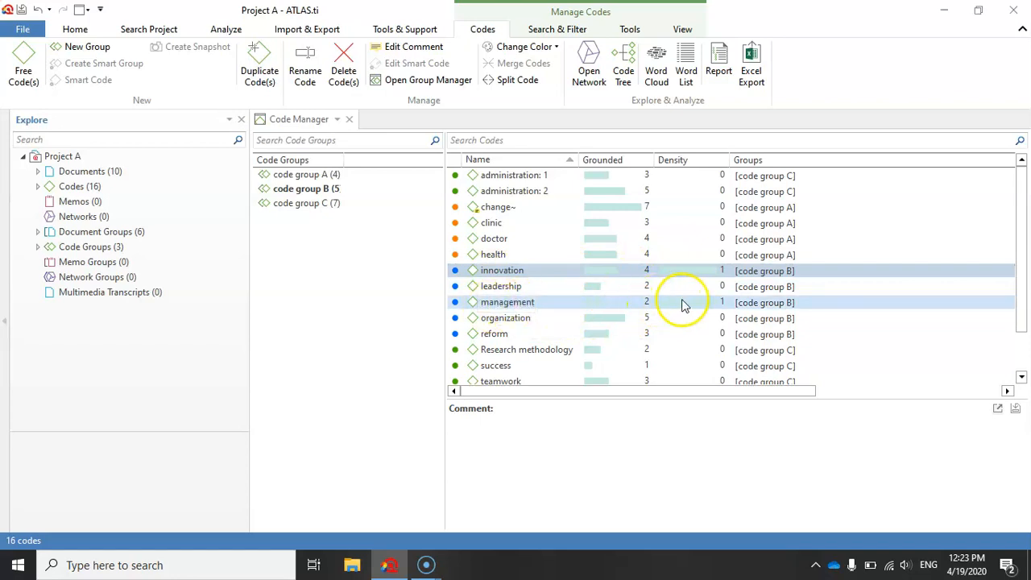
ctrl+click(721, 303)
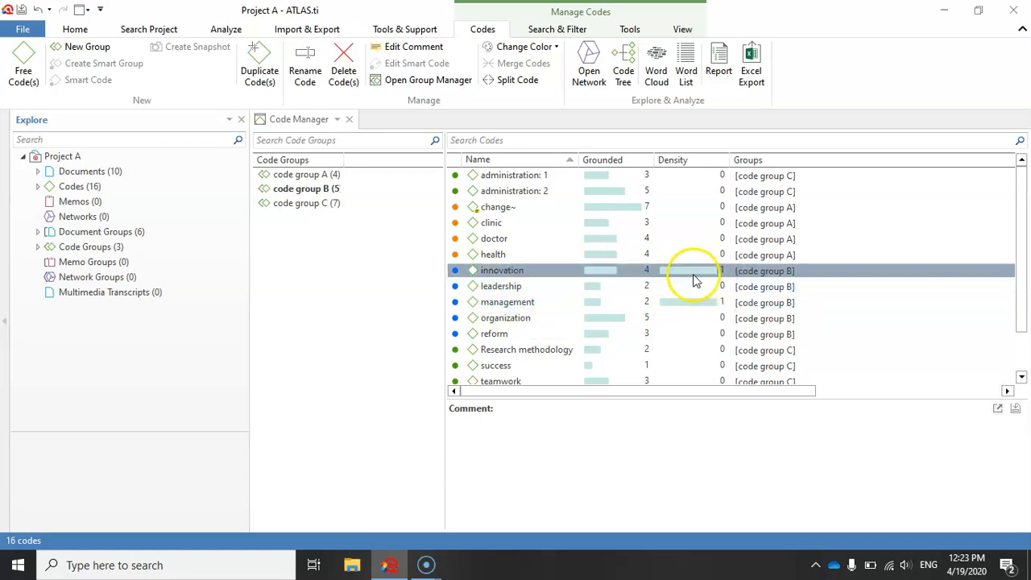
click(502, 275)
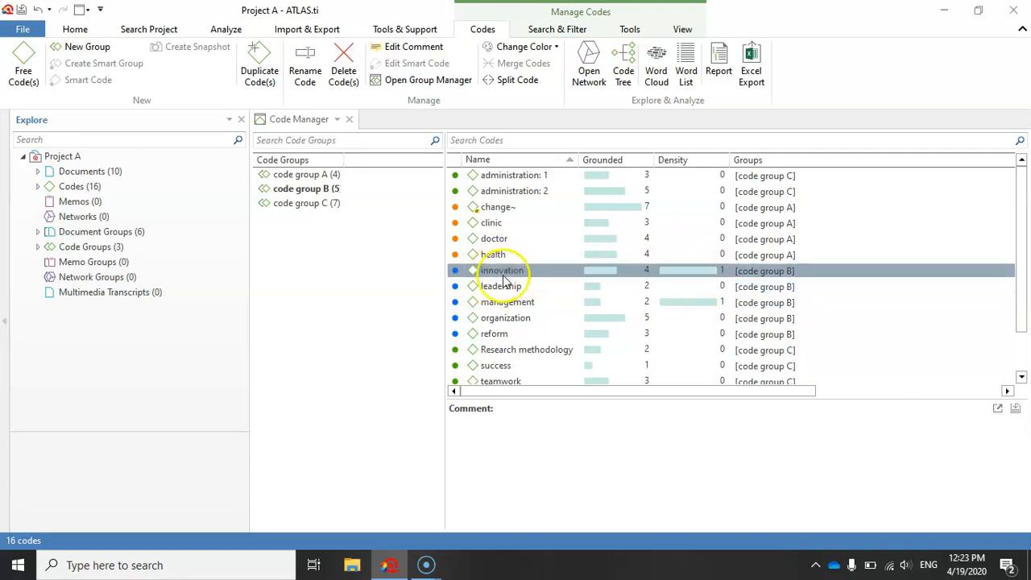
ctrl+click(509, 302)
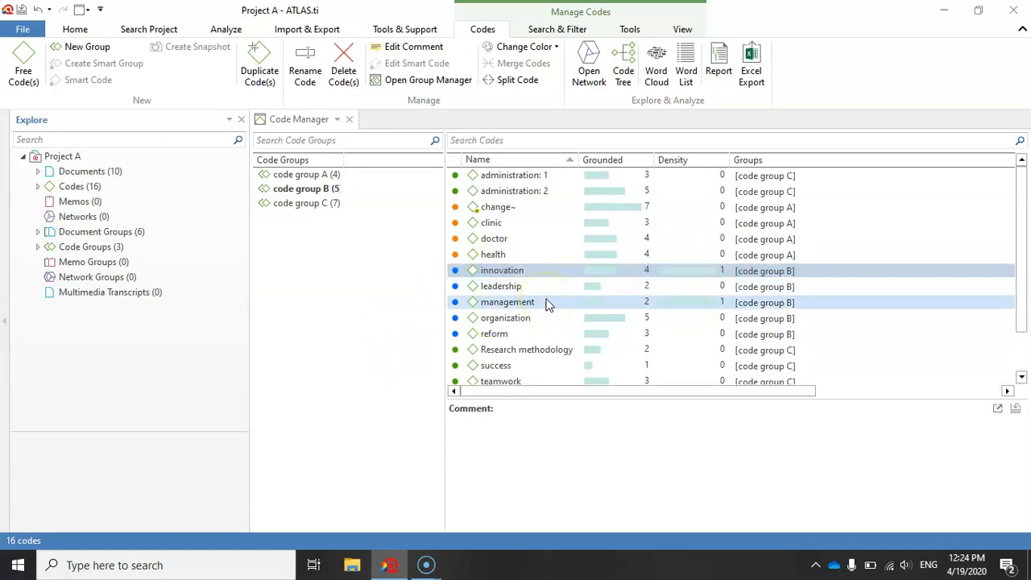
Step: View the innovation code's network with its management and innovation nodes spread further apart, and close the network window
click(498, 271)
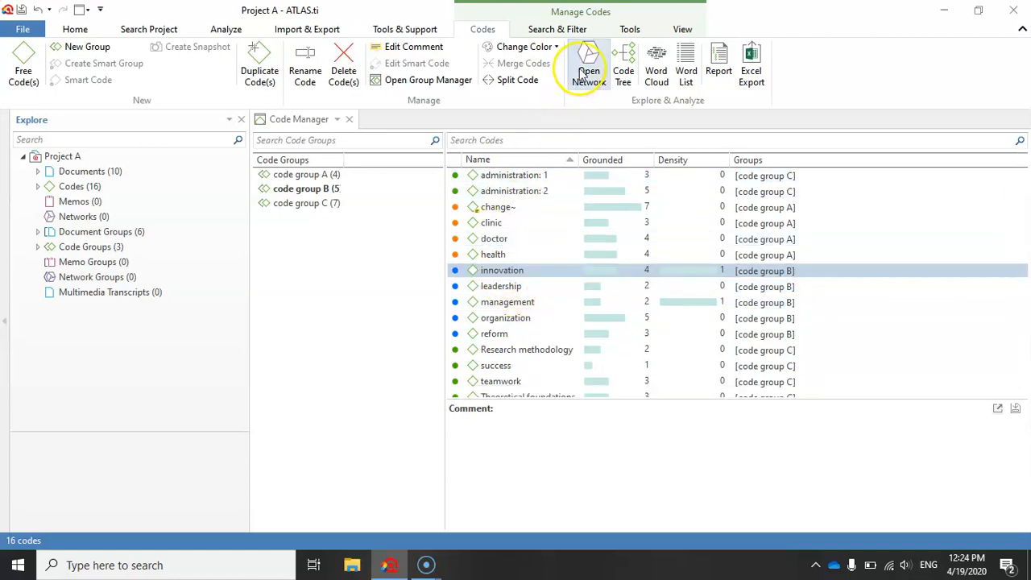
ctrl+click(532, 288)
click(493, 271)
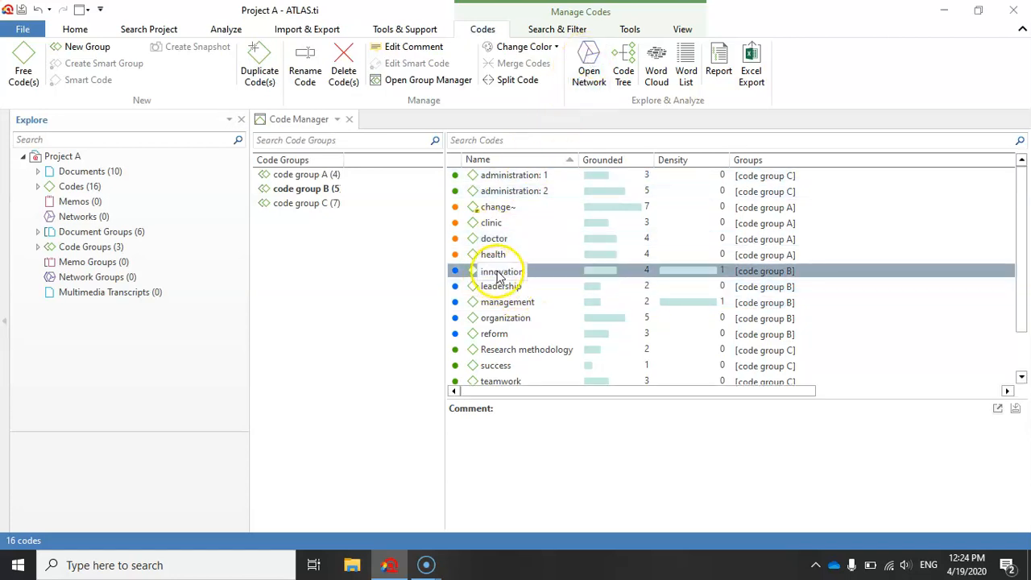
click(588, 54)
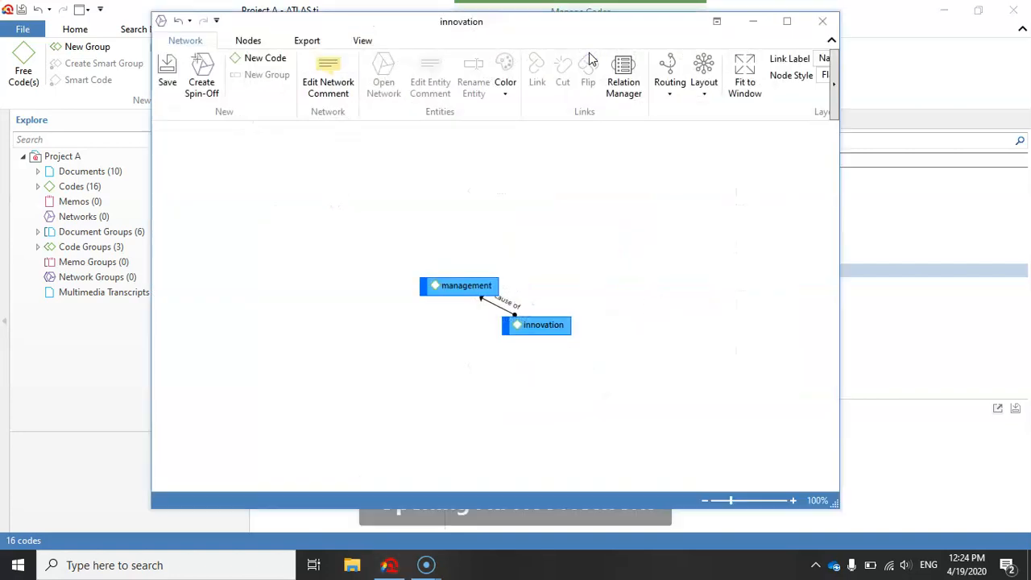
drag(558, 326, 593, 396)
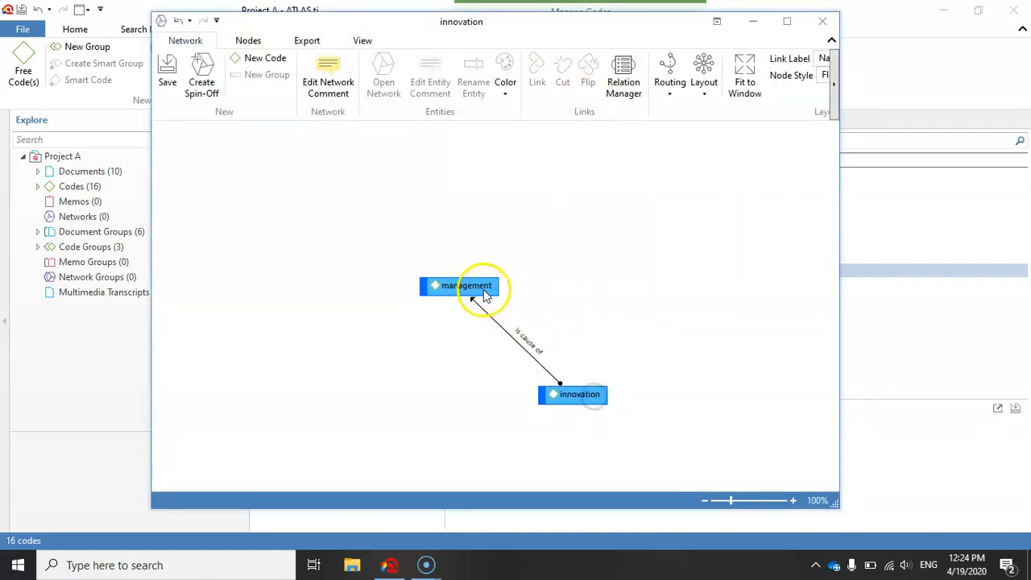
drag(460, 287, 403, 277)
drag(576, 397, 609, 365)
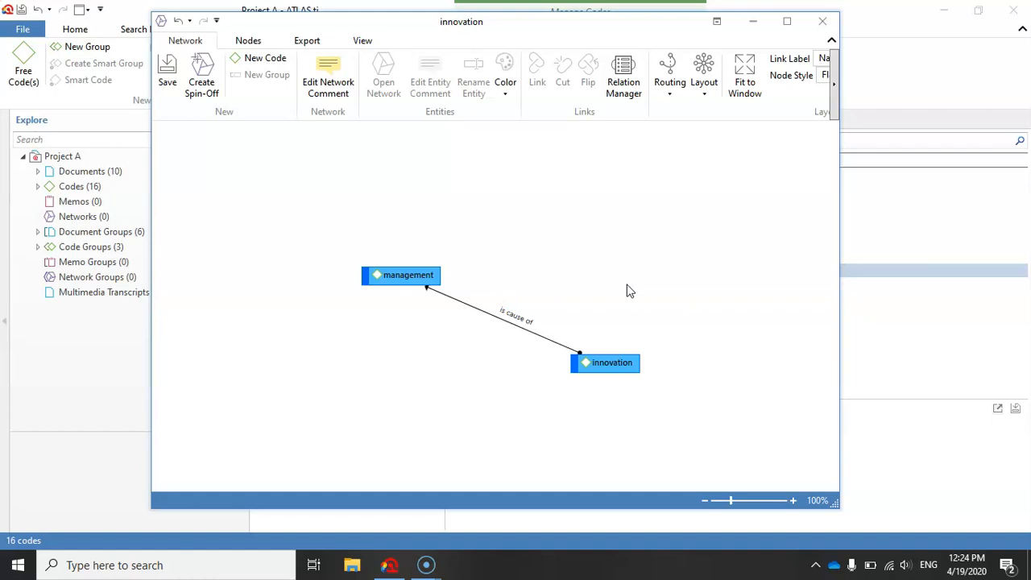
click(823, 21)
click(560, 330)
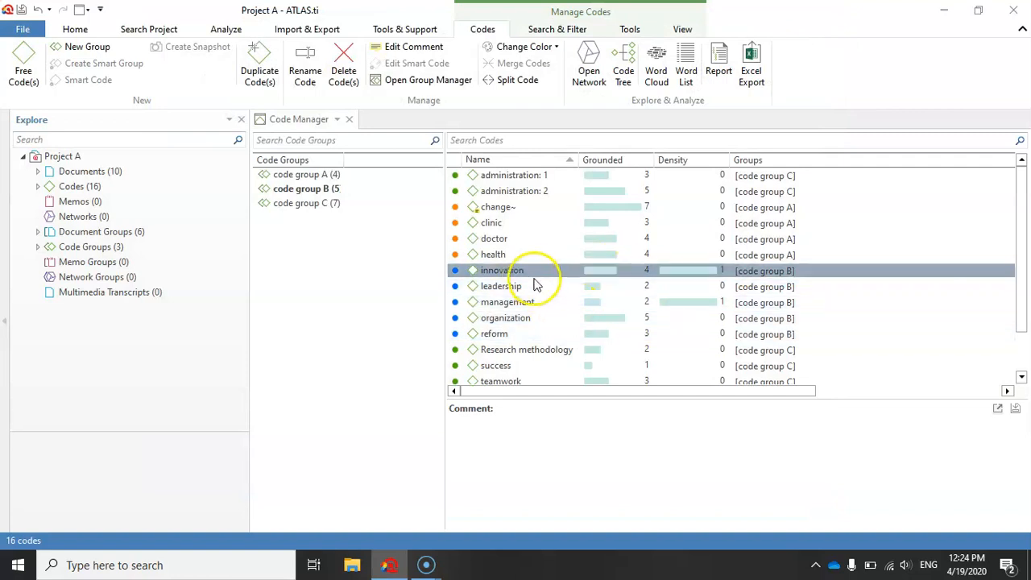
click(501, 270)
click(507, 303)
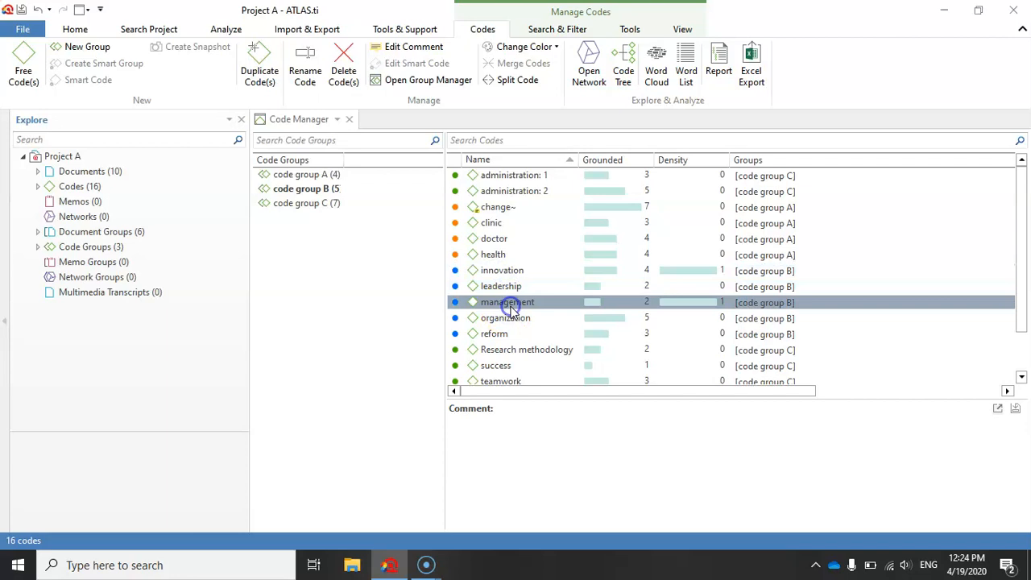
click(409, 324)
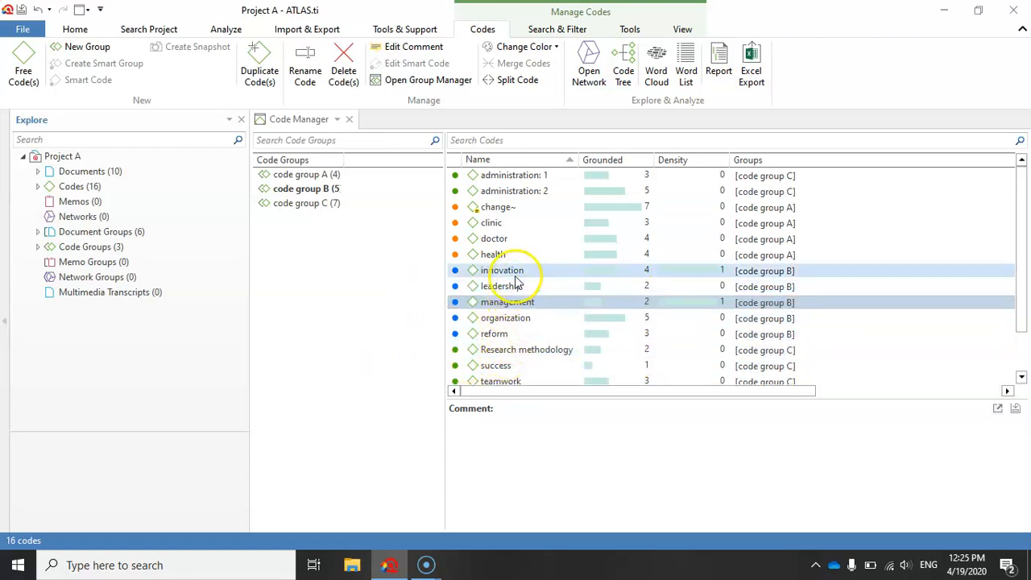
Step: Link the management code to the reform code with the relation "contradicts"
click(509, 303)
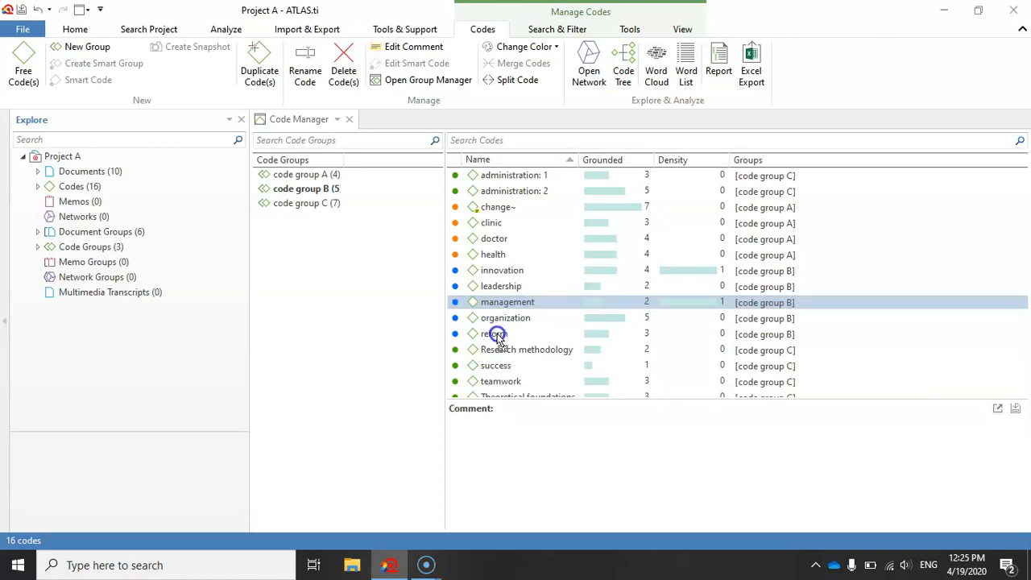
drag(508, 303, 497, 337)
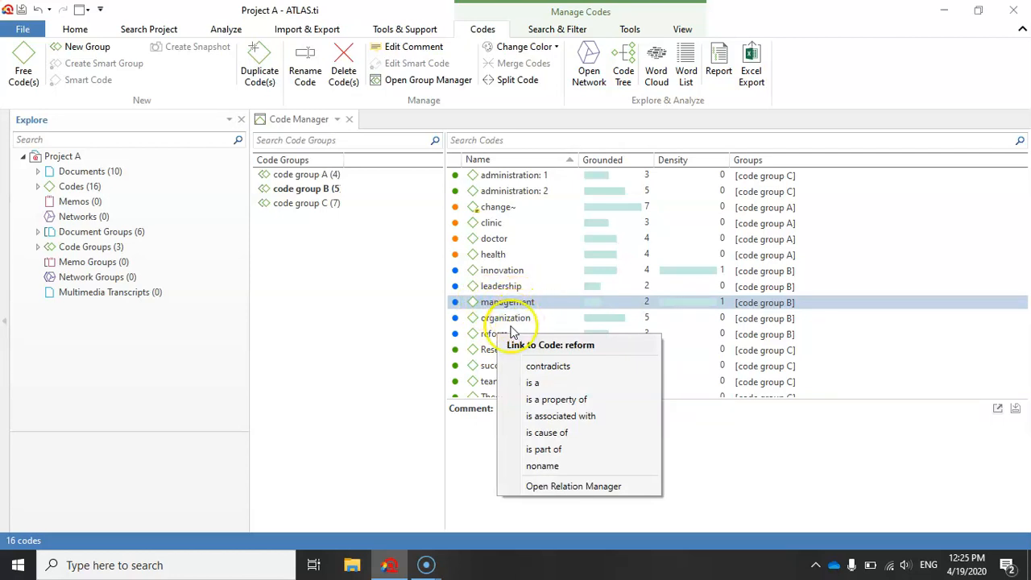
click(543, 367)
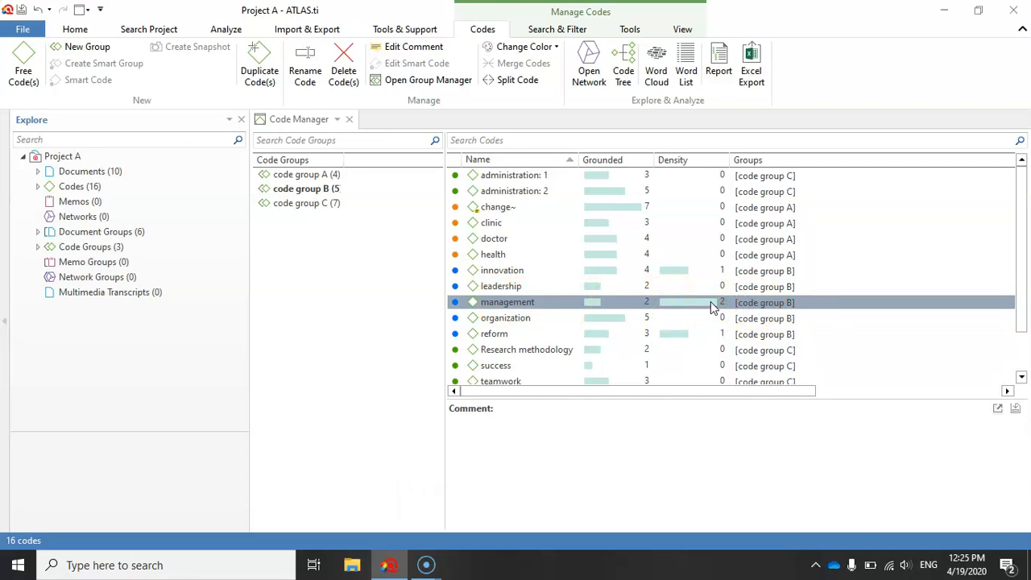
Step: Open the network of the management code to view its linked codes
right_click(508, 306)
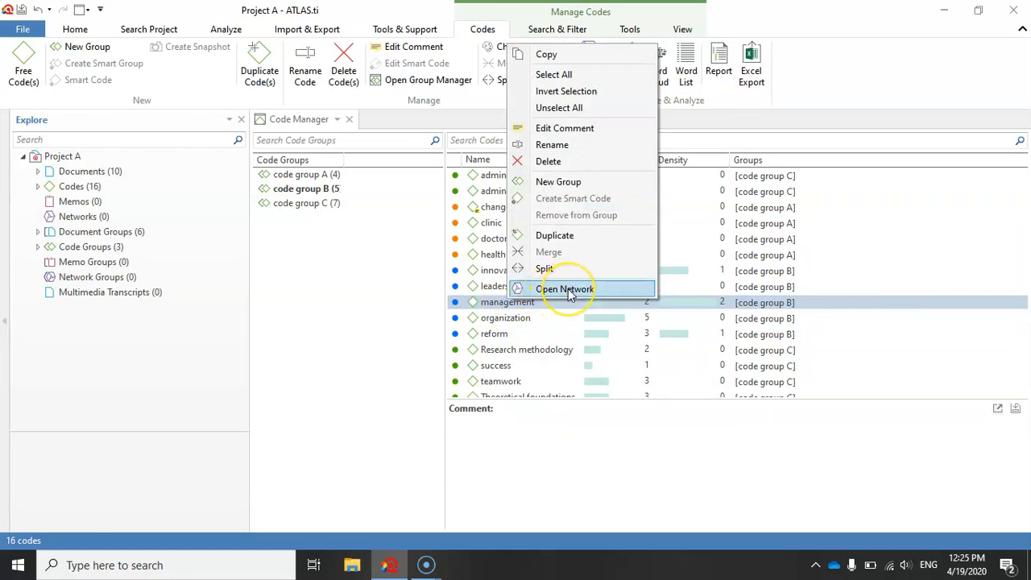
click(824, 77)
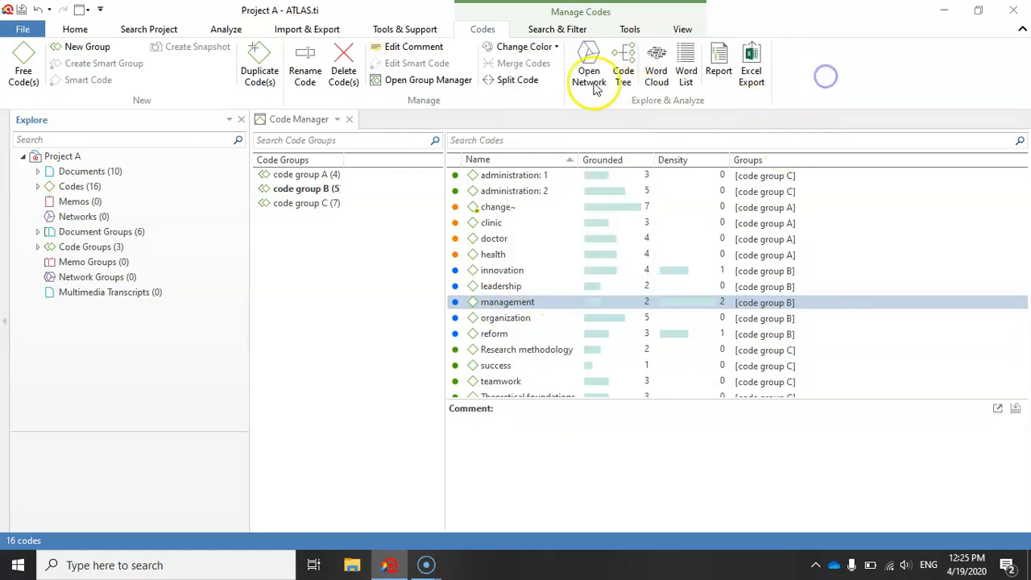
click(516, 308)
right_click(515, 308)
click(578, 290)
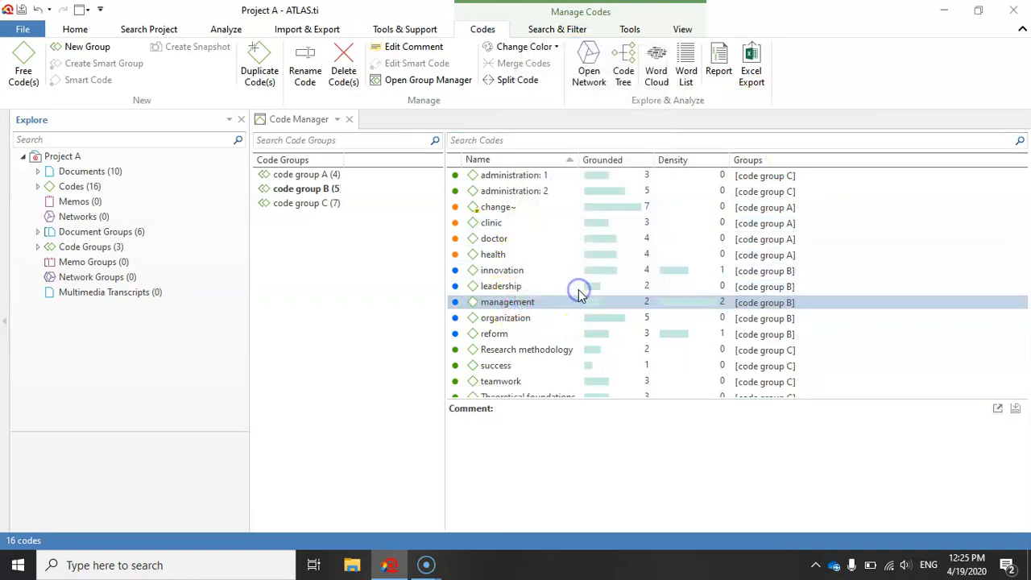
Step: Spread the management, reform and innovation nodes apart in the network, and close the network without saving it
drag(521, 309, 564, 220)
drag(589, 334, 596, 353)
drag(408, 271, 364, 314)
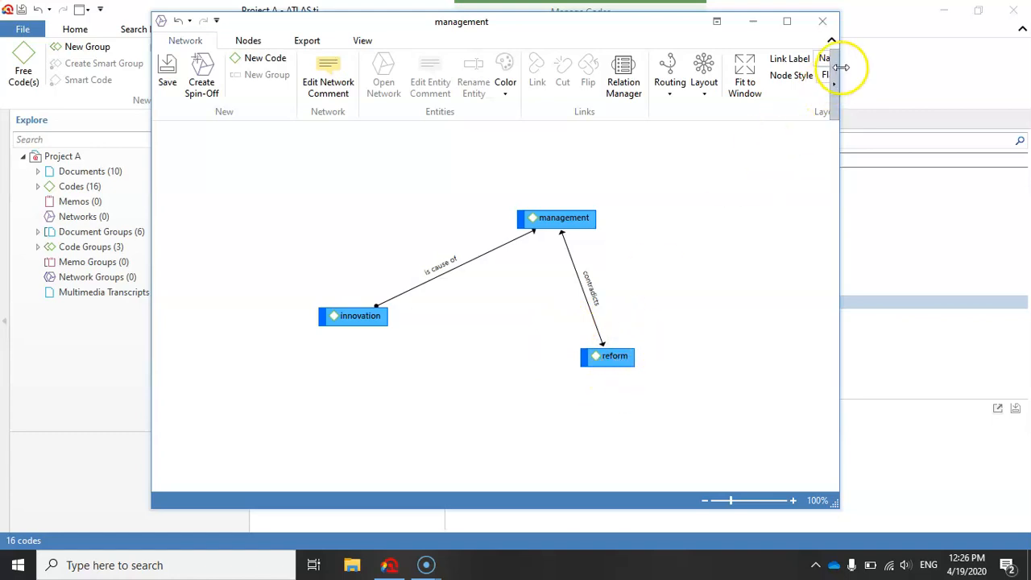
click(823, 21)
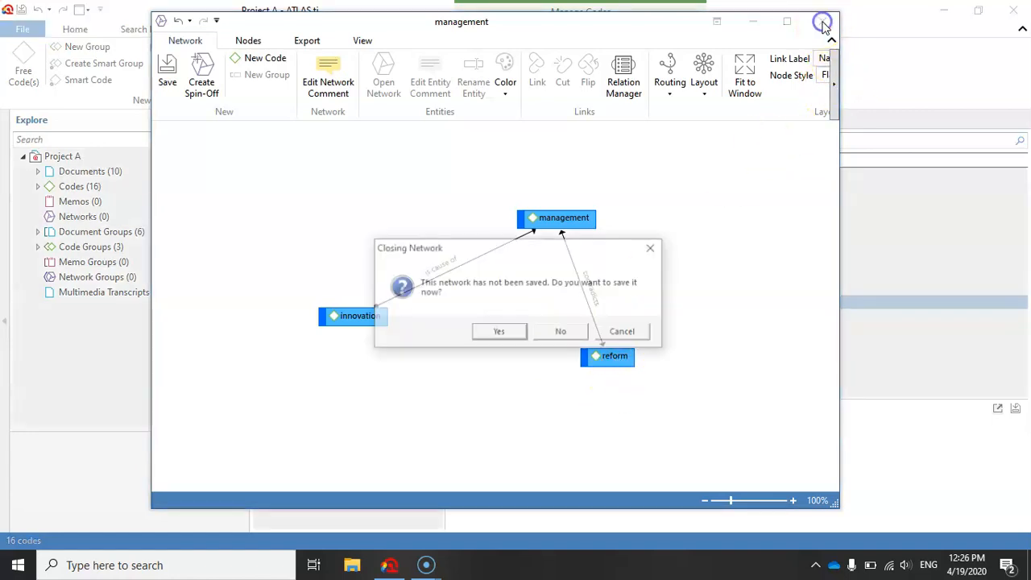
click(564, 332)
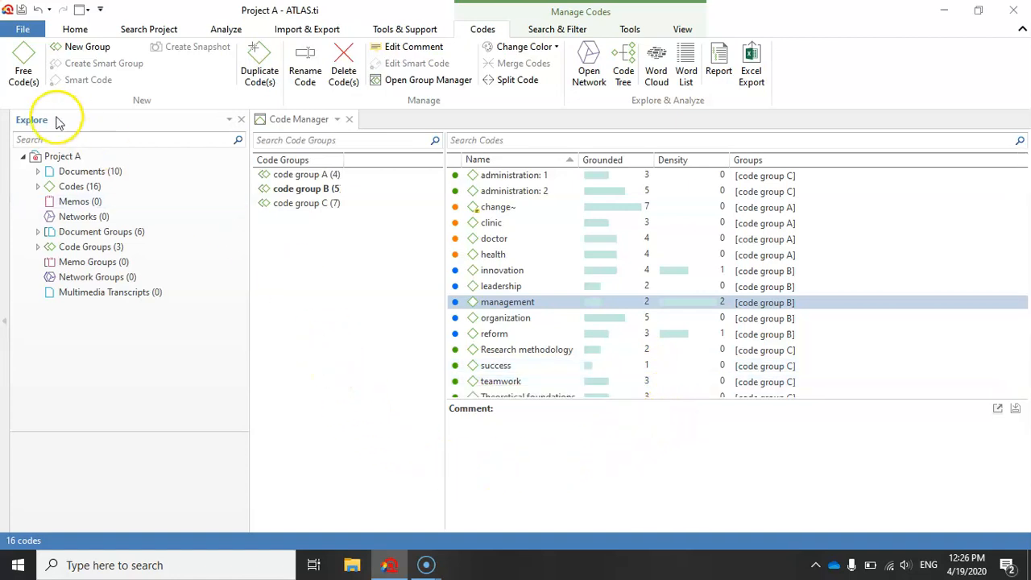
Step: Open the dialog for creating free codes and close it without creating any code
click(22, 62)
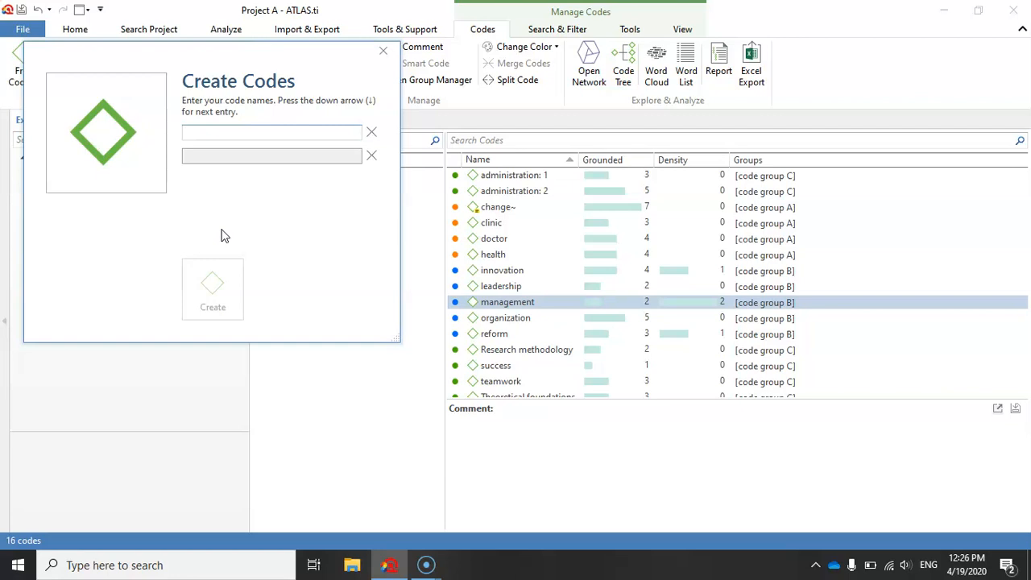
click(383, 54)
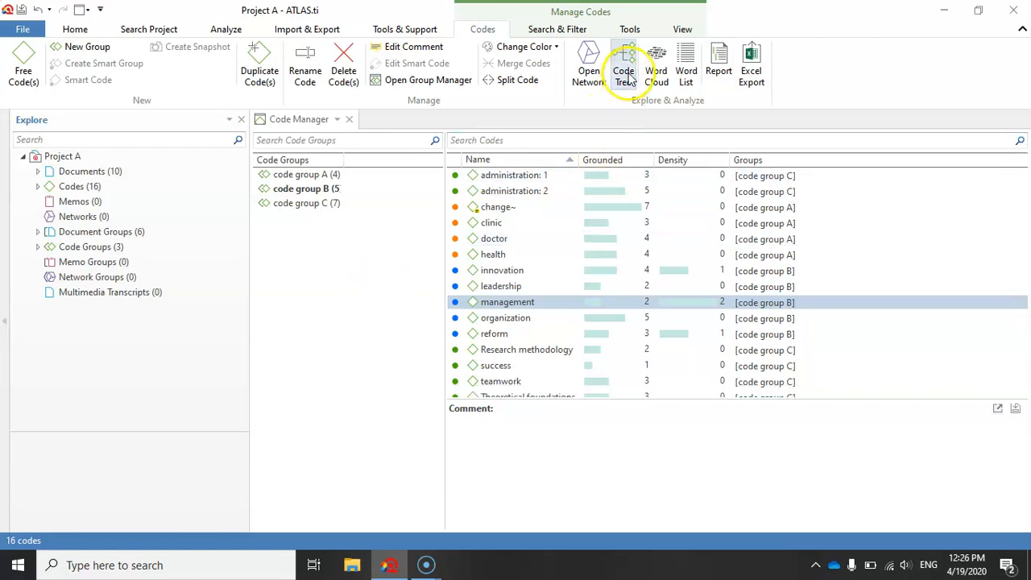
Step: Show the management code in a code tree and expand its management and reform branches to examine the linked codes and relations
click(522, 307)
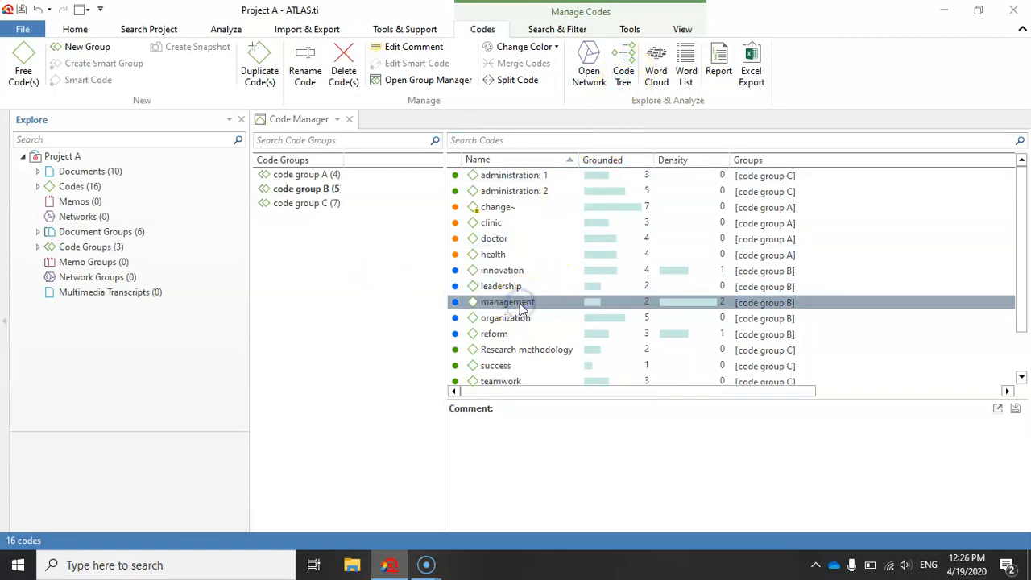
drag(520, 309, 701, 303)
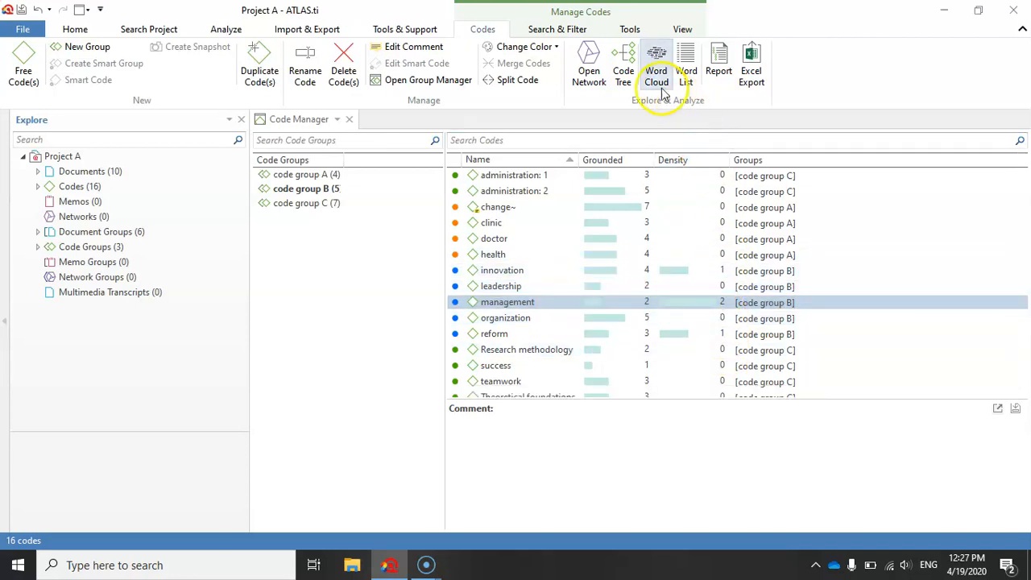
click(627, 55)
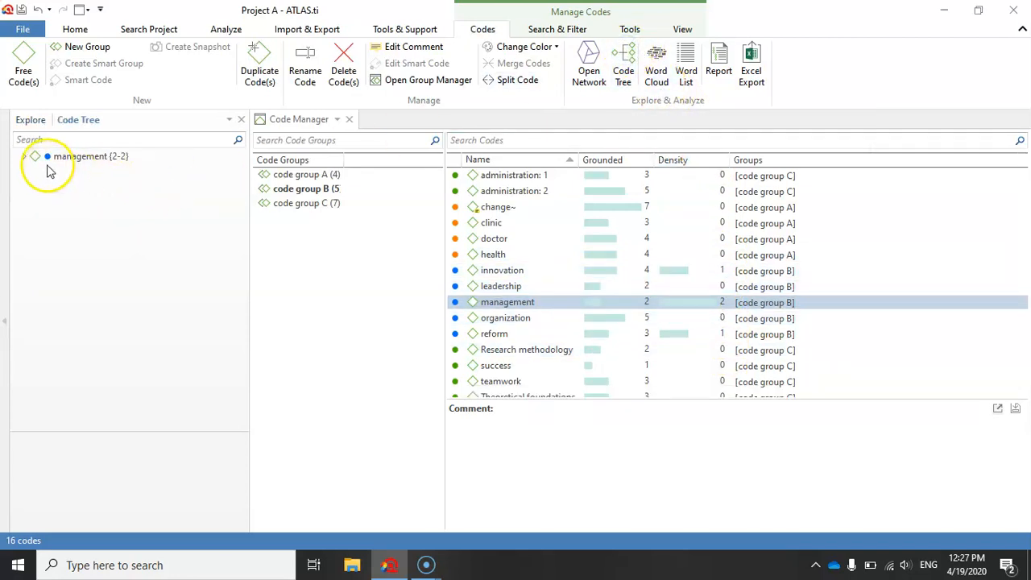
click(23, 157)
click(36, 186)
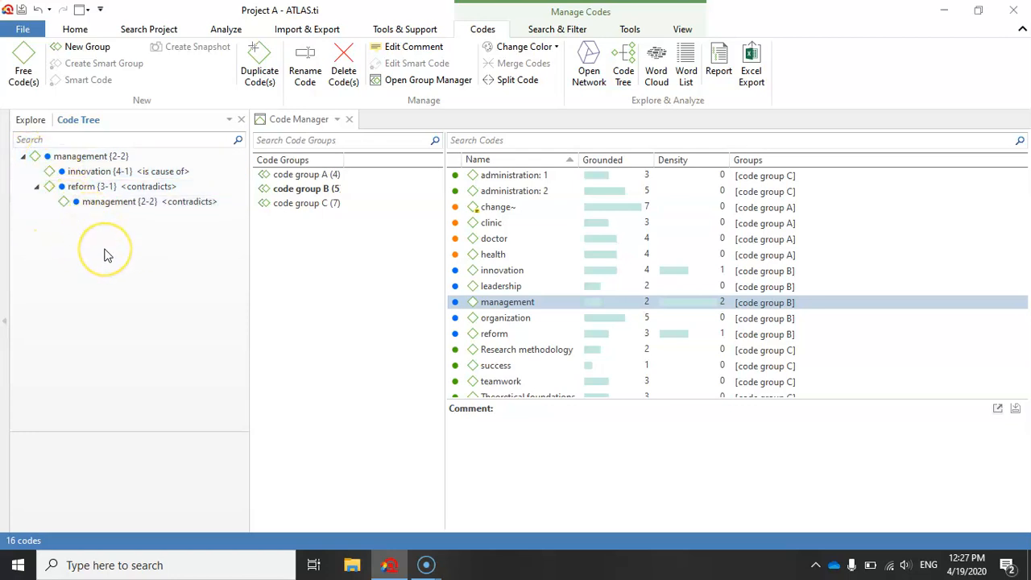
click(36, 186)
click(24, 163)
click(22, 157)
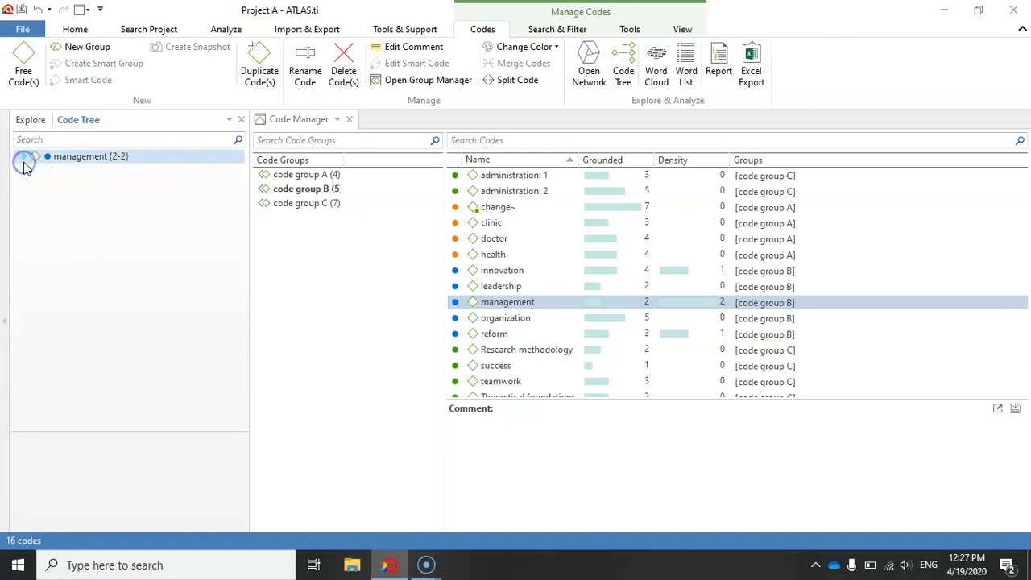
click(23, 157)
click(37, 186)
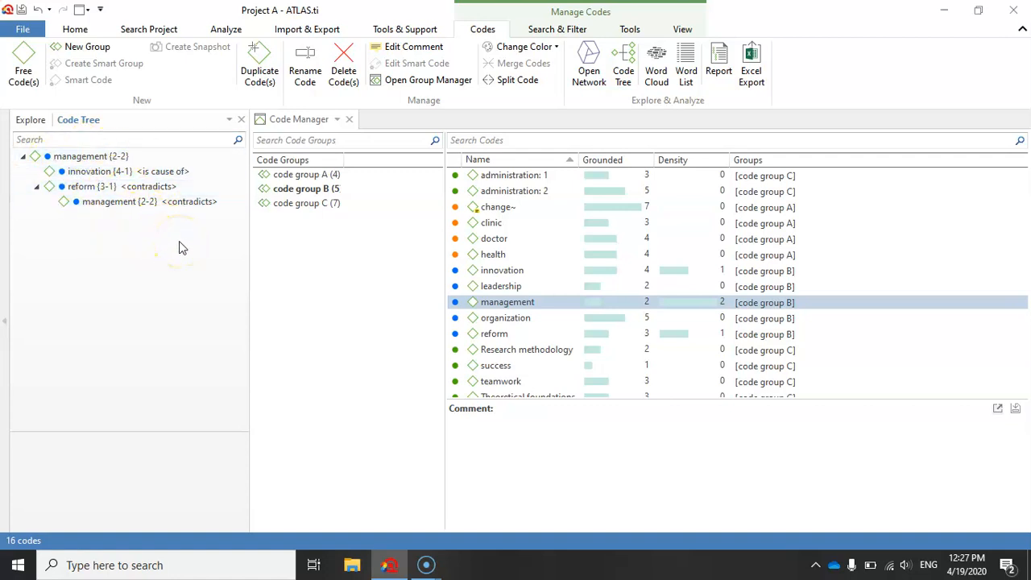
click(300, 317)
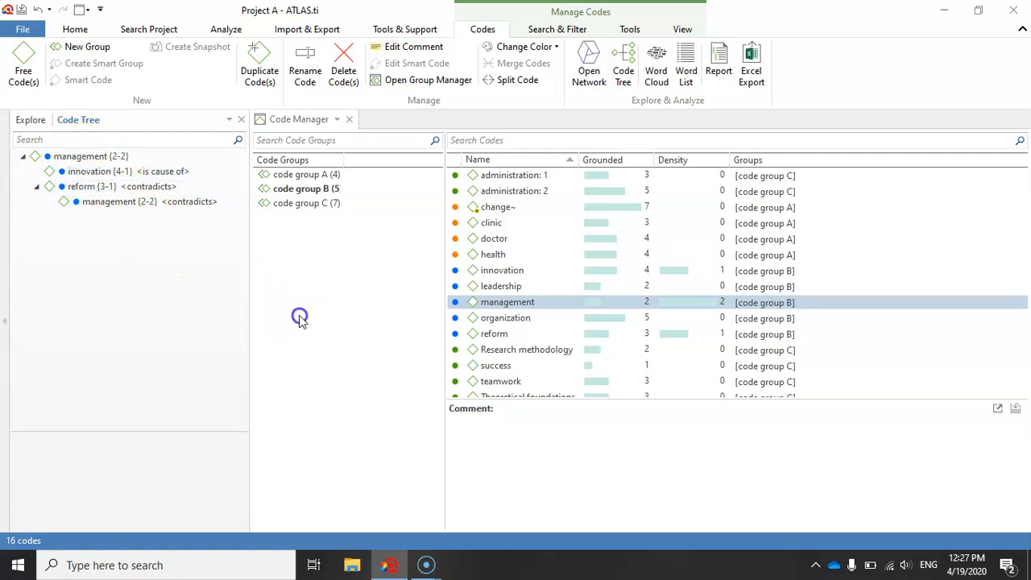